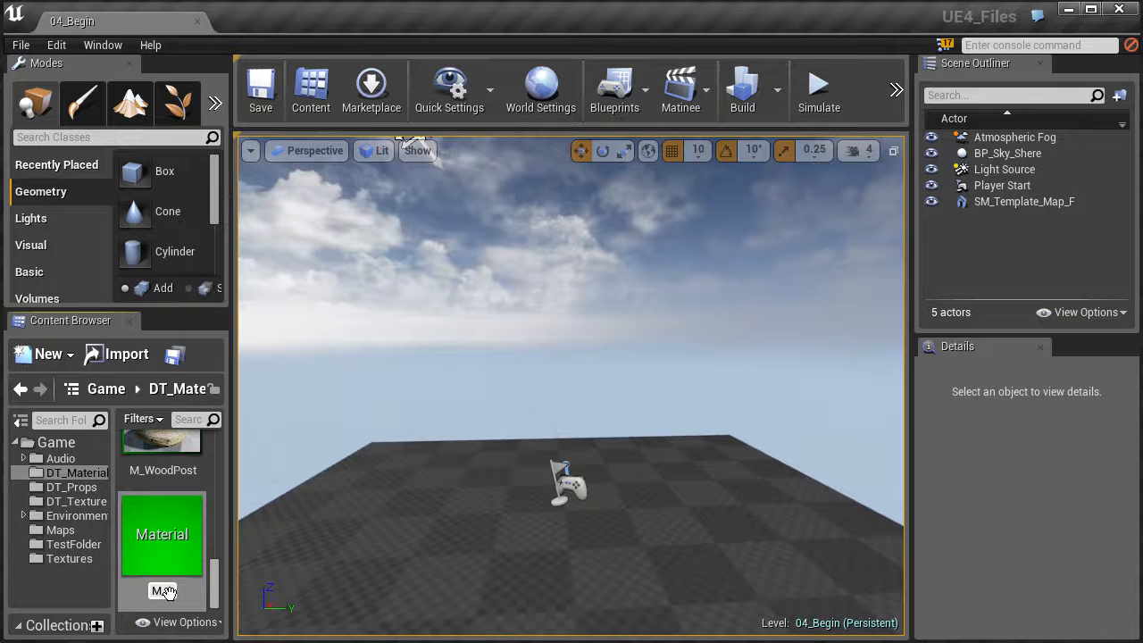
Step: Name the new material in the DT_Materials folder M_PaintedWood
{"action": "type", "text": "Painted"}
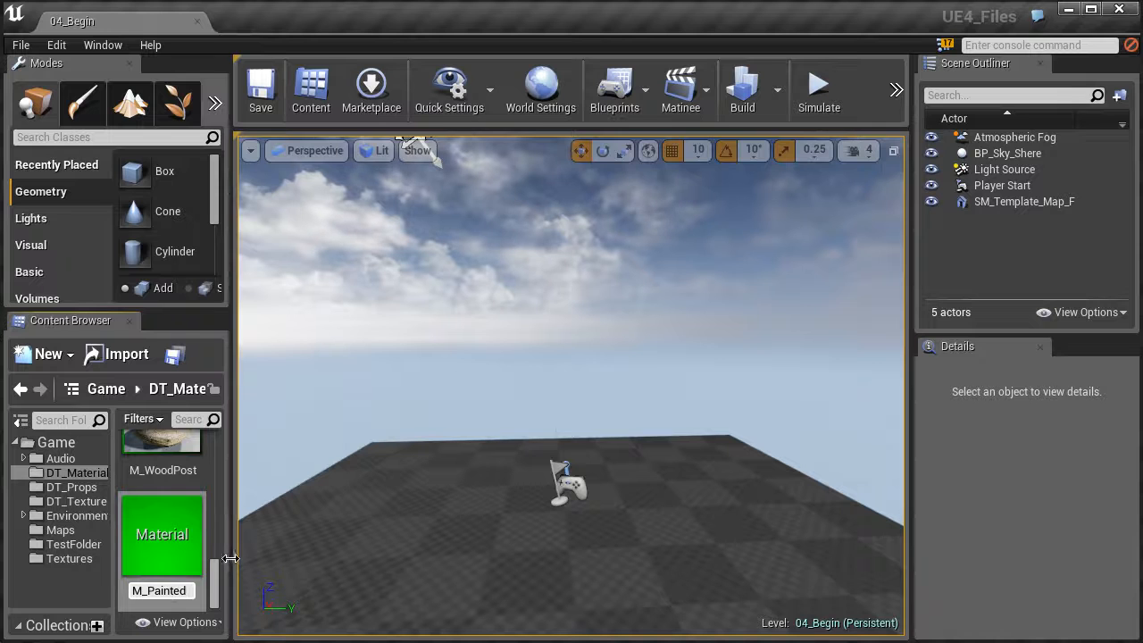
{"action": "type", "text": "Wood"}
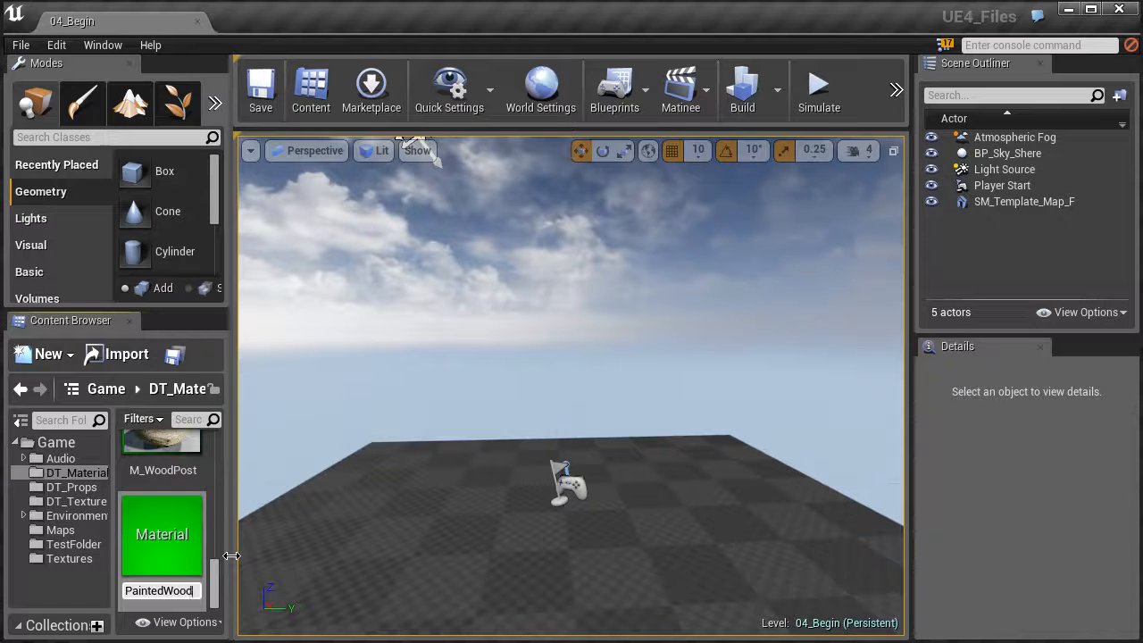
{"action": "key", "text": "Return"}
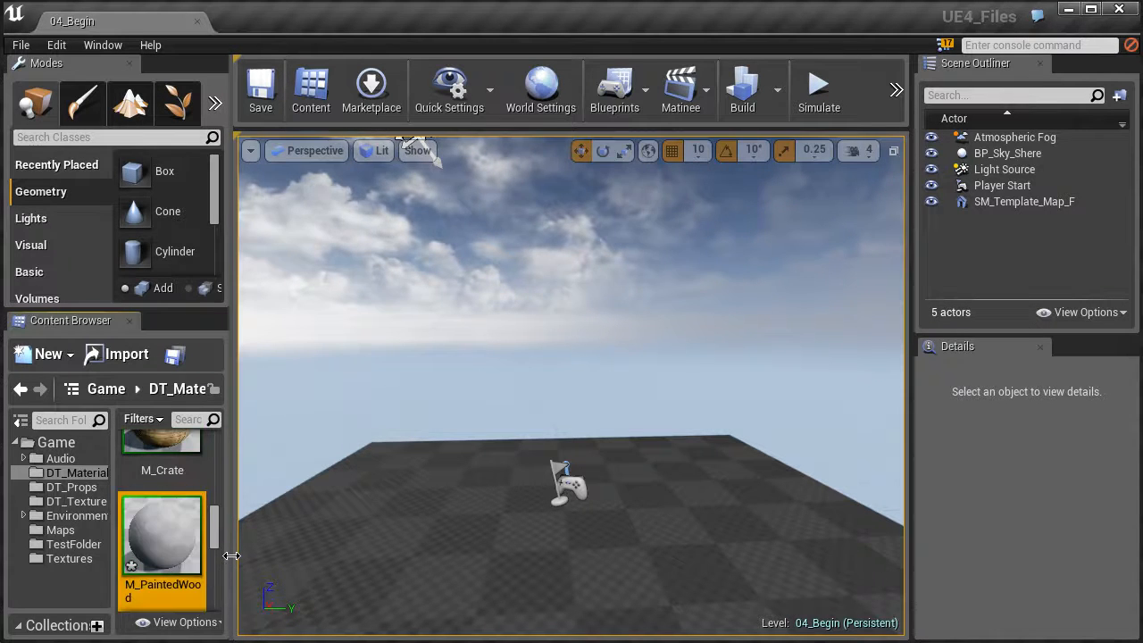
Step: Open the M_PaintedWood material for editing and dock its editor window beside the 04_Begin level
{"action": "double_click", "coordinate": [162, 544]}
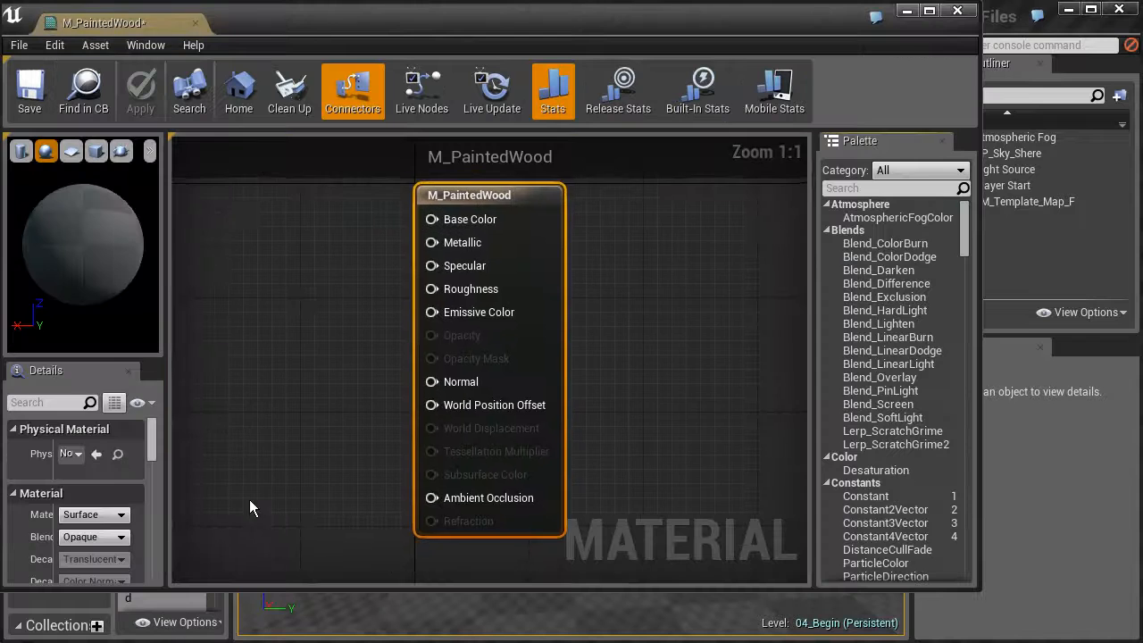
{"action": "left_click_drag", "start_coordinate": [119, 33], "coordinate": [284, 27]}
{"action": "left_click", "coordinate": [158, 20]}
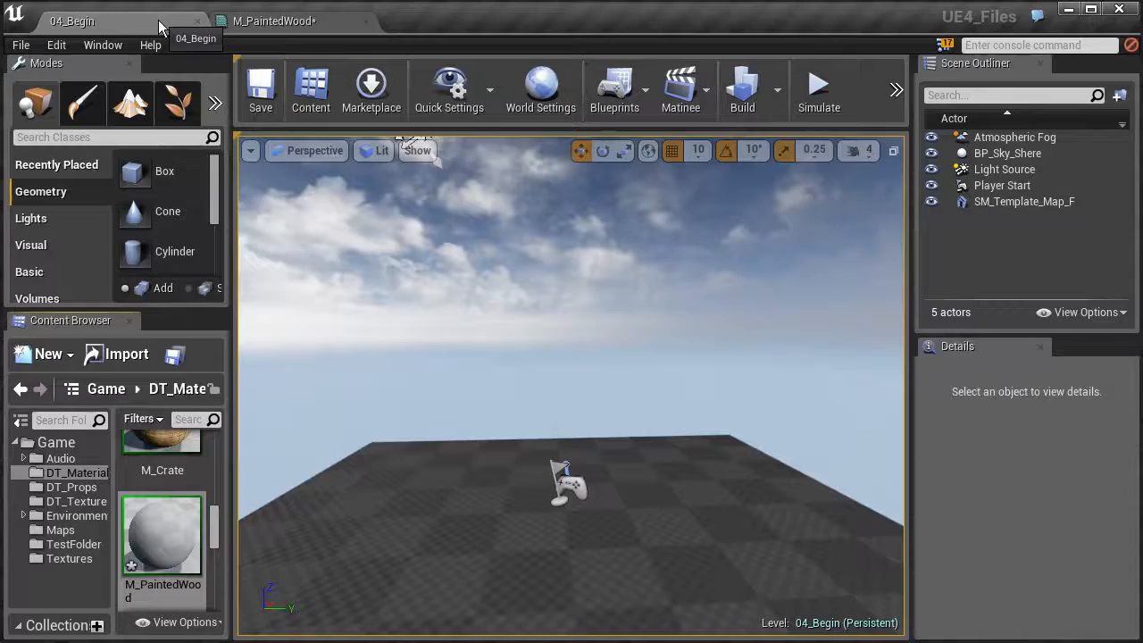
{"action": "left_click", "coordinate": [275, 24]}
{"action": "left_click", "coordinate": [133, 20]}
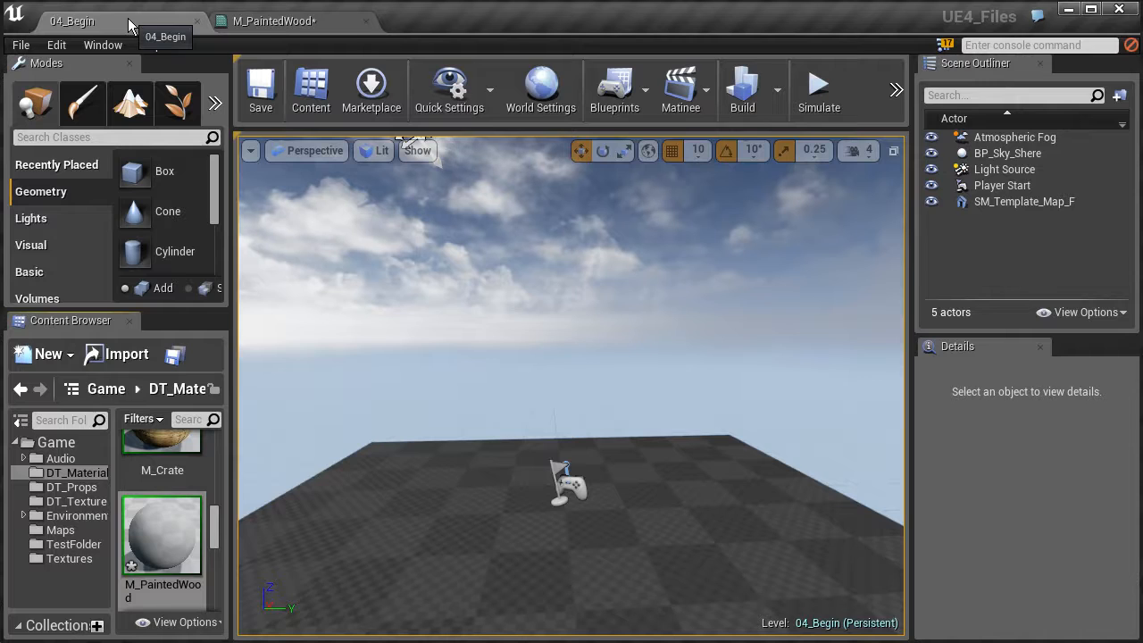
{"action": "left_click", "coordinate": [268, 23]}
{"action": "right_click_drag", "start_coordinate": [327, 251], "coordinate": [543, 288]}
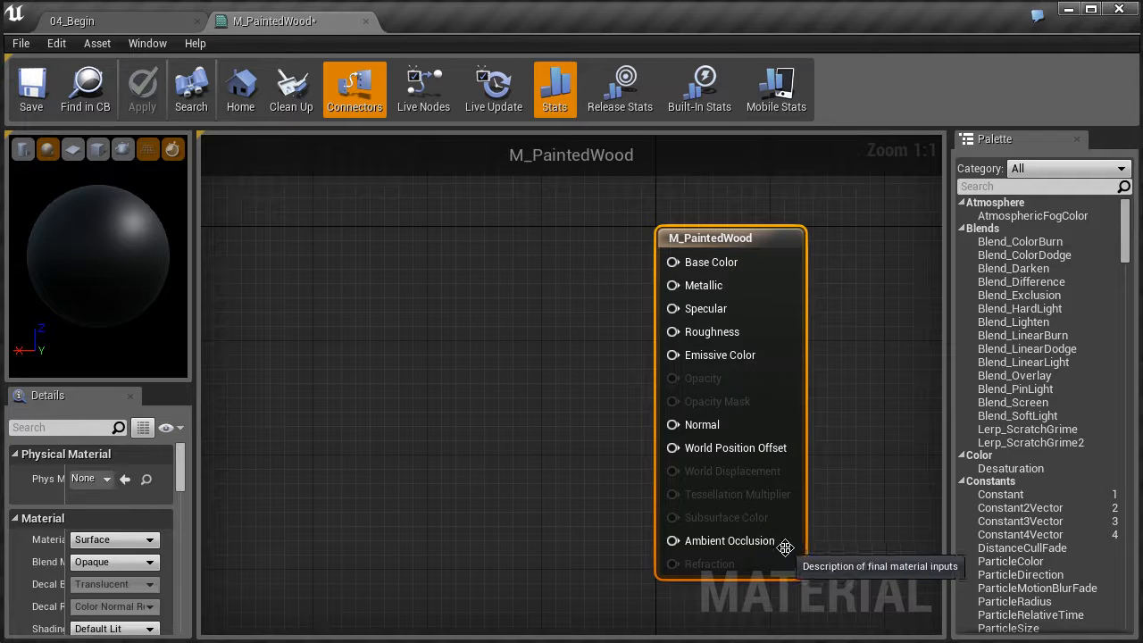
{"action": "right_click_drag", "start_coordinate": [836, 484], "coordinate": [821, 439]}
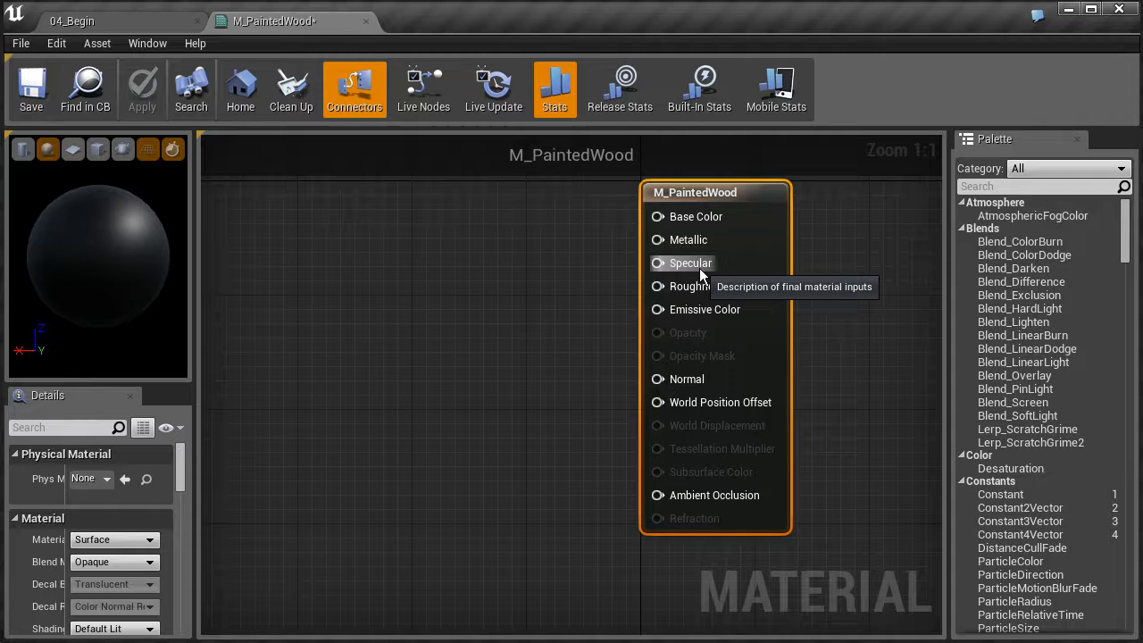
Step: Return to the 04_Begin level and select the wood_DIFF texture in the DT_Textures folder
{"action": "left_click", "coordinate": [97, 24]}
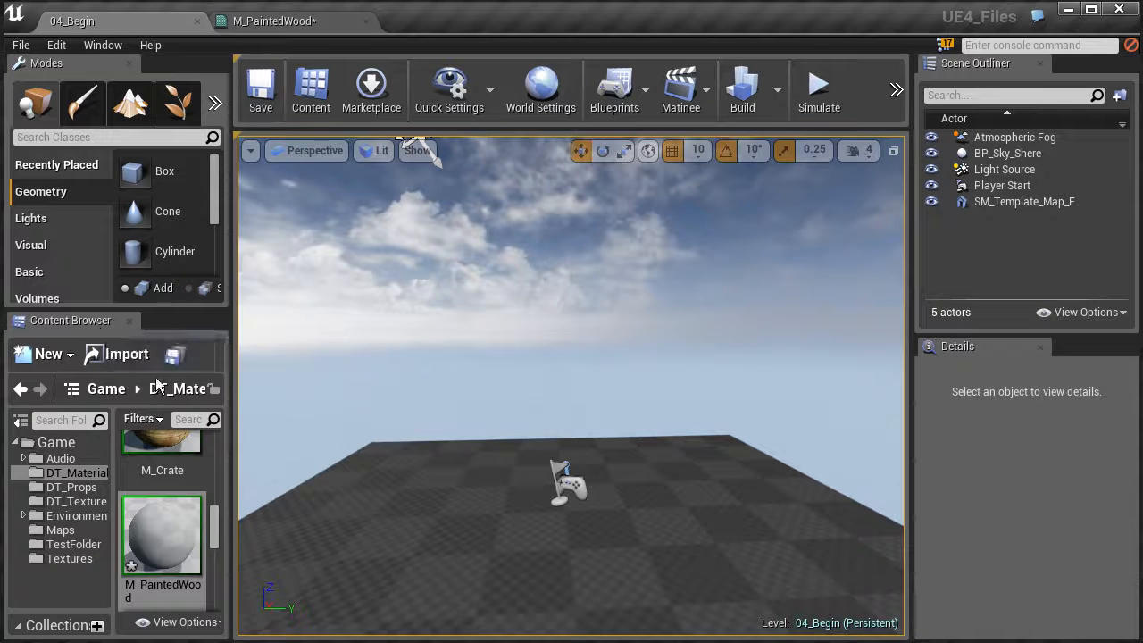
{"action": "left_click", "coordinate": [76, 502]}
{"action": "scroll", "coordinate": [162, 527], "scroll_direction": "up", "scroll_amount": 1}
{"action": "scroll", "coordinate": [161, 527], "scroll_direction": "up", "scroll_amount": 2}
{"action": "scroll", "coordinate": [163, 530], "scroll_direction": "down", "scroll_amount": 1}
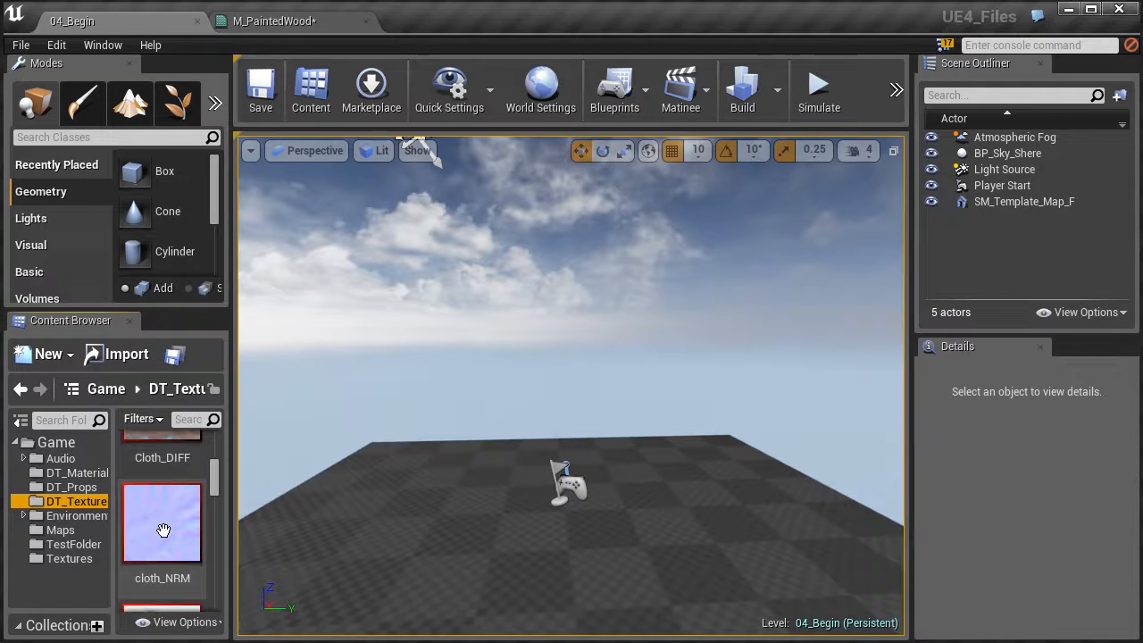
{"action": "scroll", "coordinate": [163, 529], "scroll_direction": "down", "scroll_amount": 6}
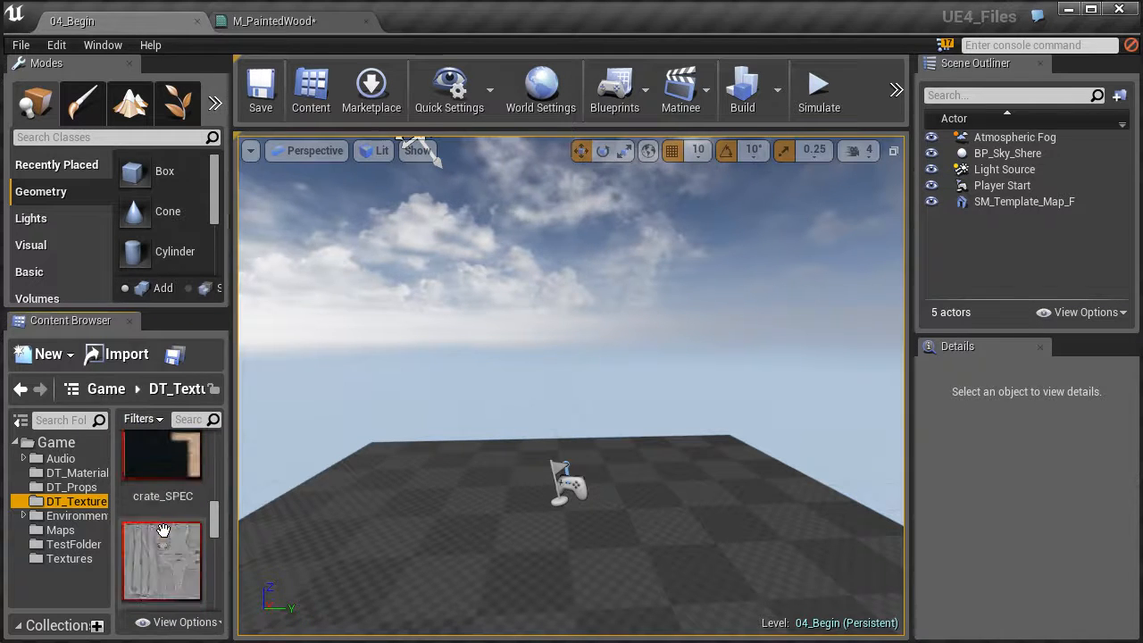
{"action": "scroll", "coordinate": [164, 529], "scroll_direction": "down", "scroll_amount": 5}
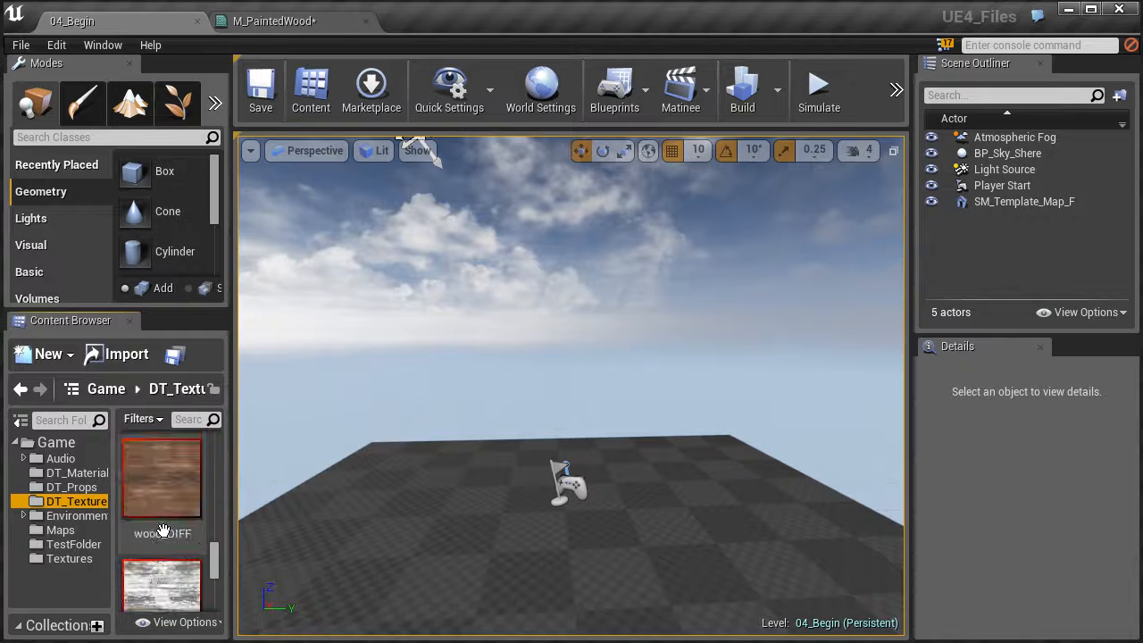
{"action": "left_click", "coordinate": [153, 469]}
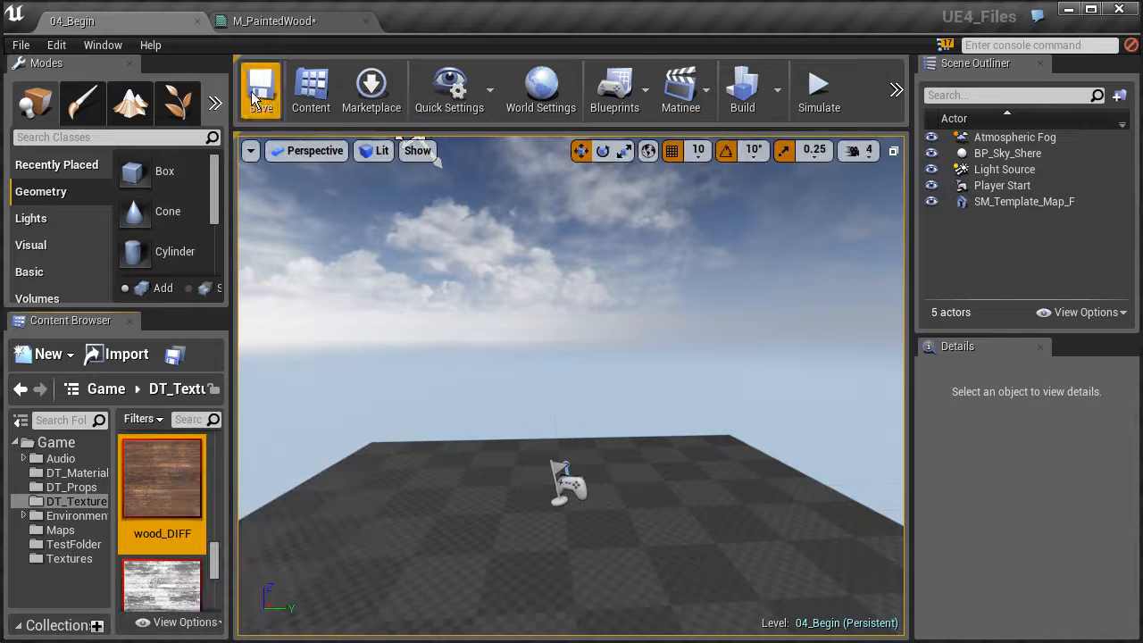
Step: Add a Texture Sample node using wood_DIFF to the M_PaintedWood graph and place it well to the left of the material node
{"action": "left_click", "coordinate": [271, 21]}
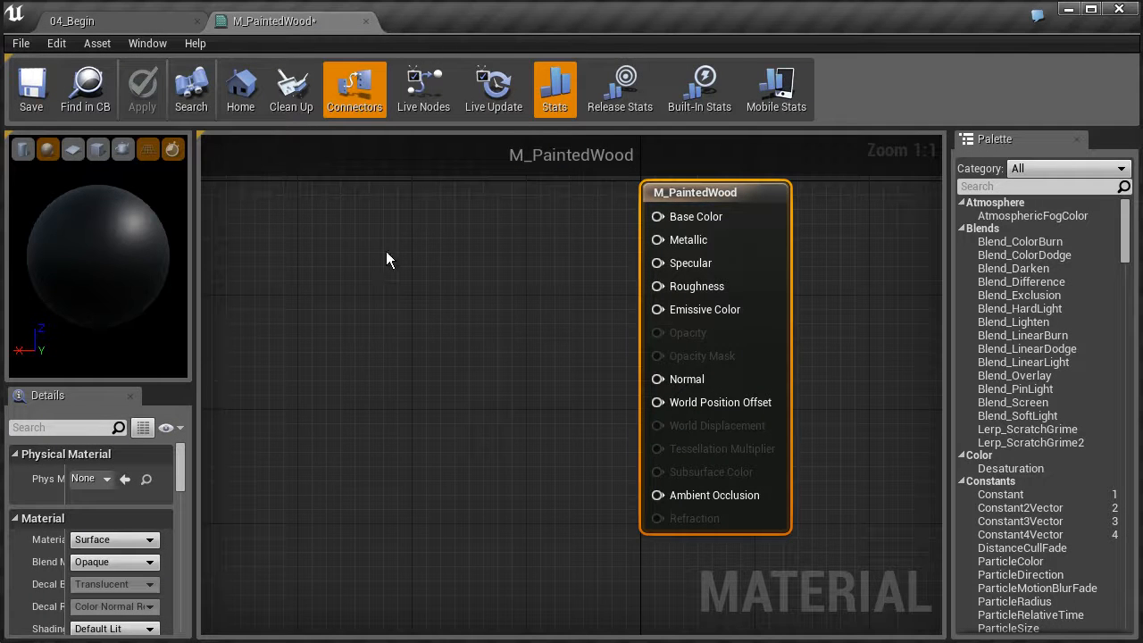
{"action": "right_click", "coordinate": [393, 220]}
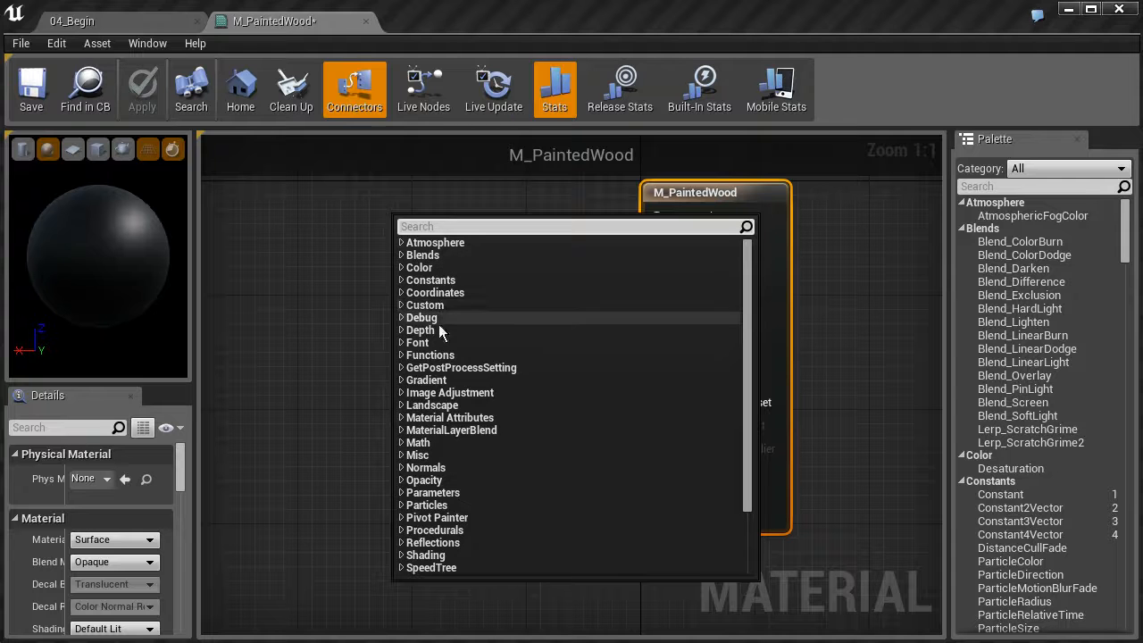
{"action": "scroll", "coordinate": [500, 437], "scroll_direction": "down", "scroll_amount": 3}
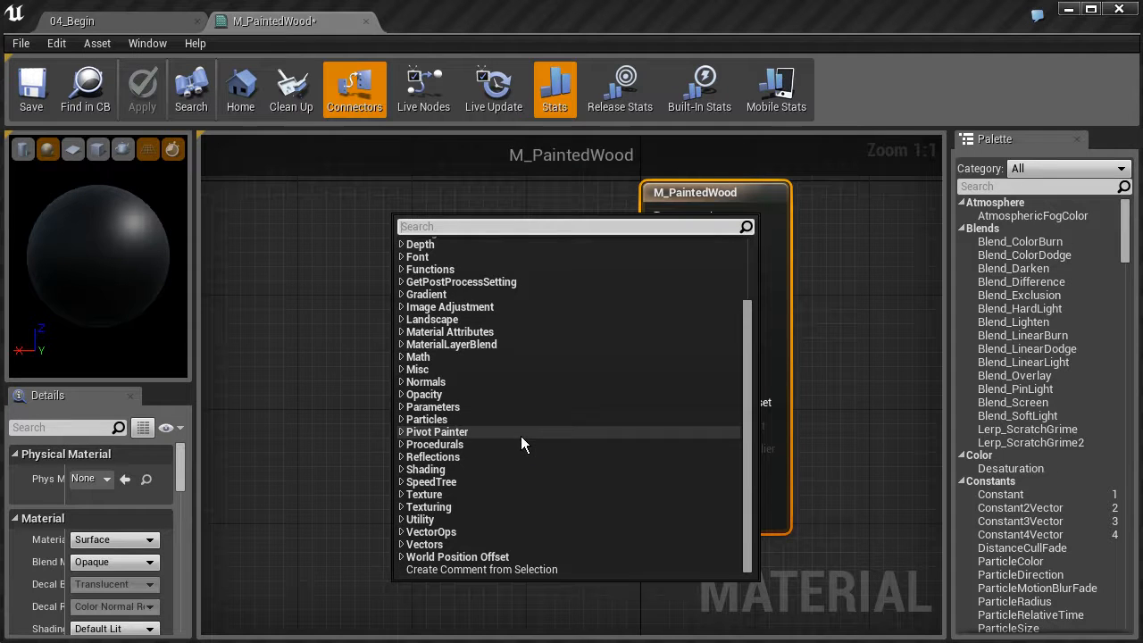
{"action": "left_click", "coordinate": [404, 494]}
{"action": "scroll", "coordinate": [483, 496], "scroll_direction": "down", "scroll_amount": 3}
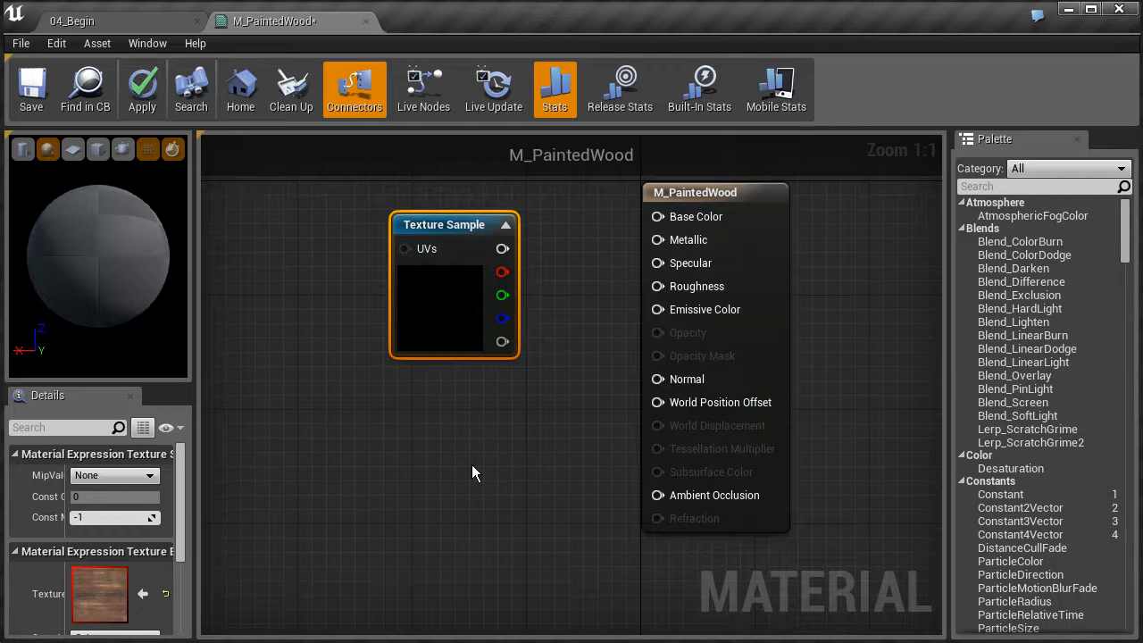
{"action": "left_click_drag", "start_coordinate": [464, 226], "coordinate": [300, 195]}
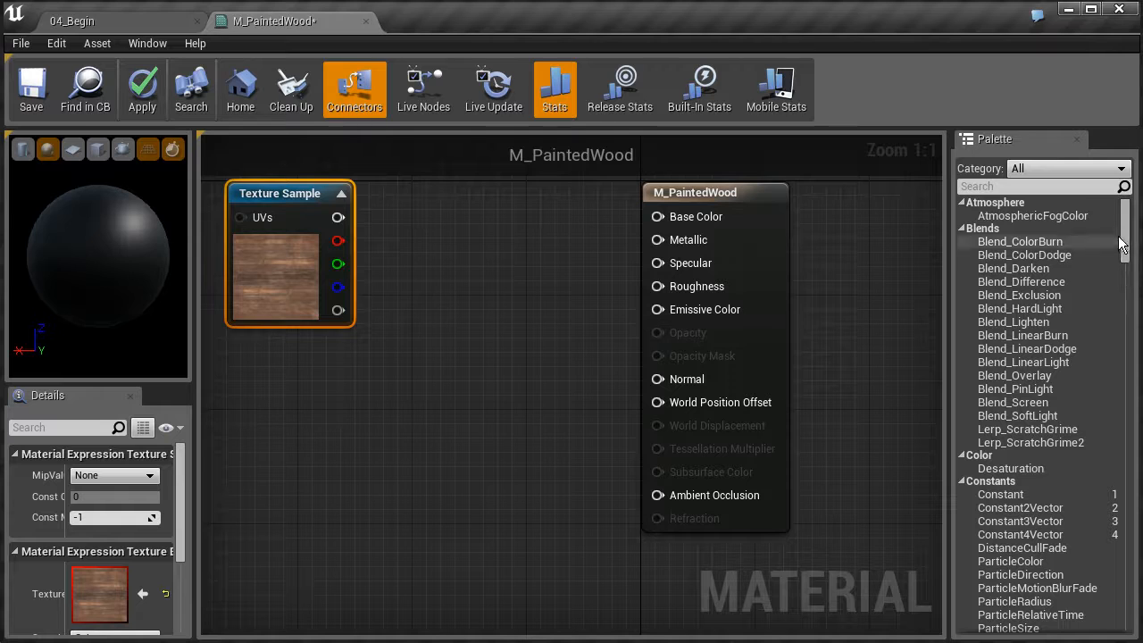
{"action": "mouse_move", "coordinate": [1127, 240]}
{"action": "left_mouse_down"}
{"action": "mouse_move", "coordinate": [1113, 522]}
{"action": "mouse_move", "coordinate": [1115, 506]}
{"action": "left_mouse_up"}
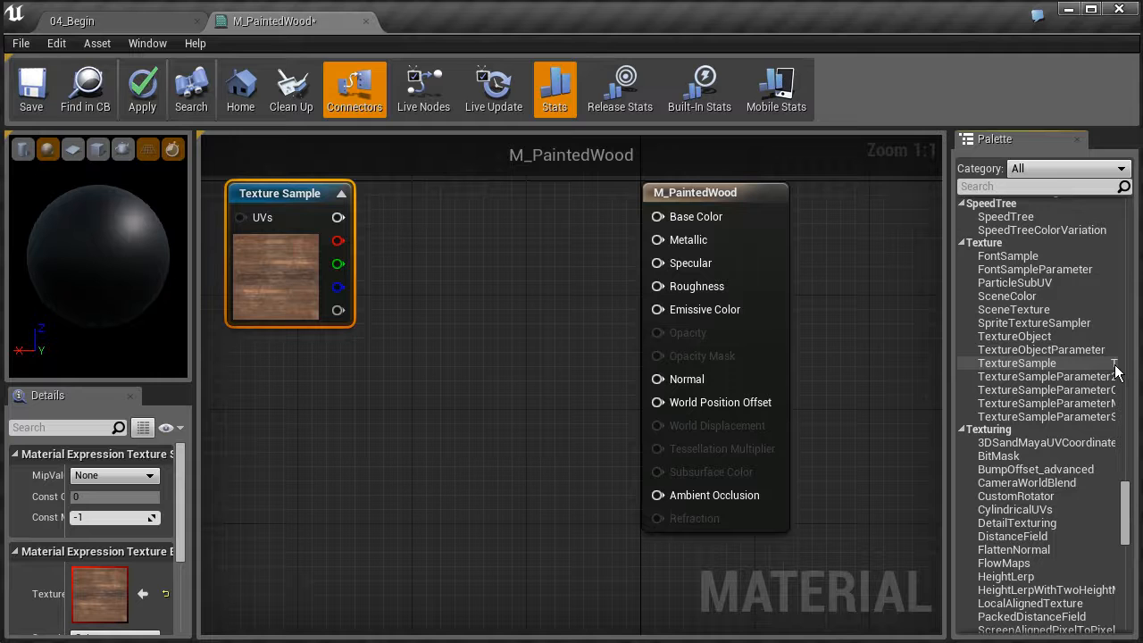
{"action": "left_click_drag", "start_coordinate": [1126, 514], "coordinate": [1125, 230]}
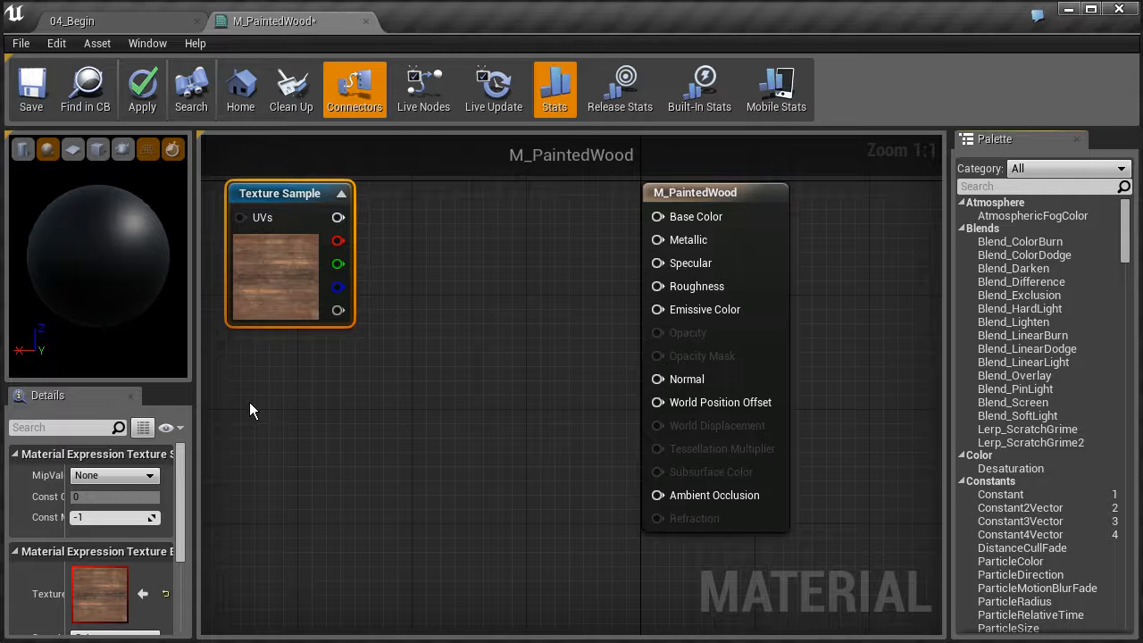
{"action": "left_click", "coordinate": [280, 437]}
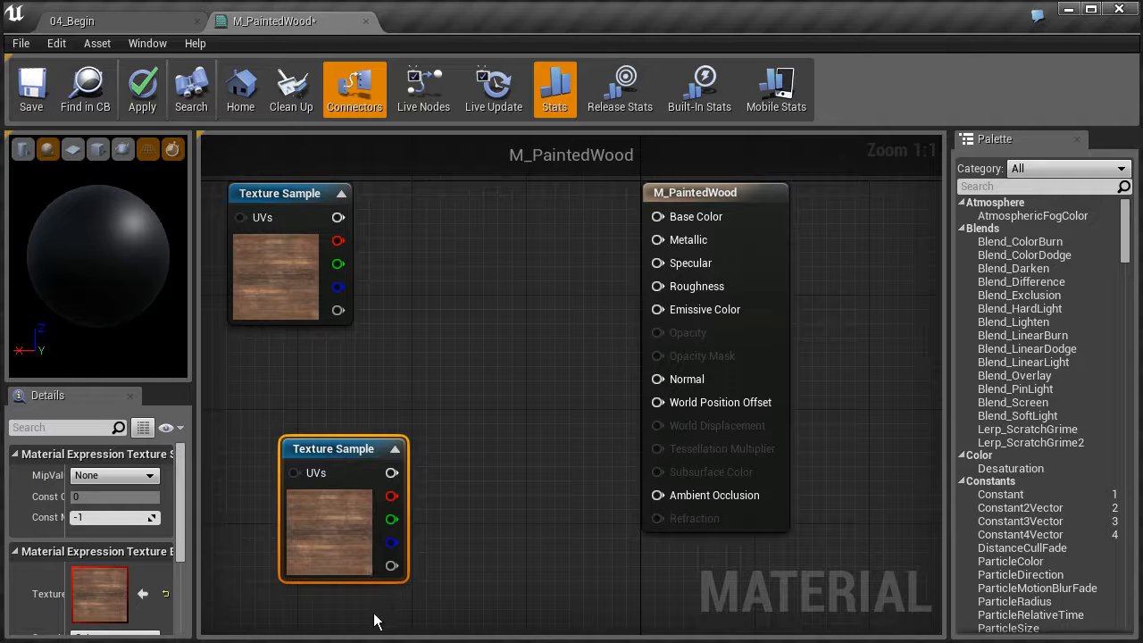
{"action": "key", "text": "Delete"}
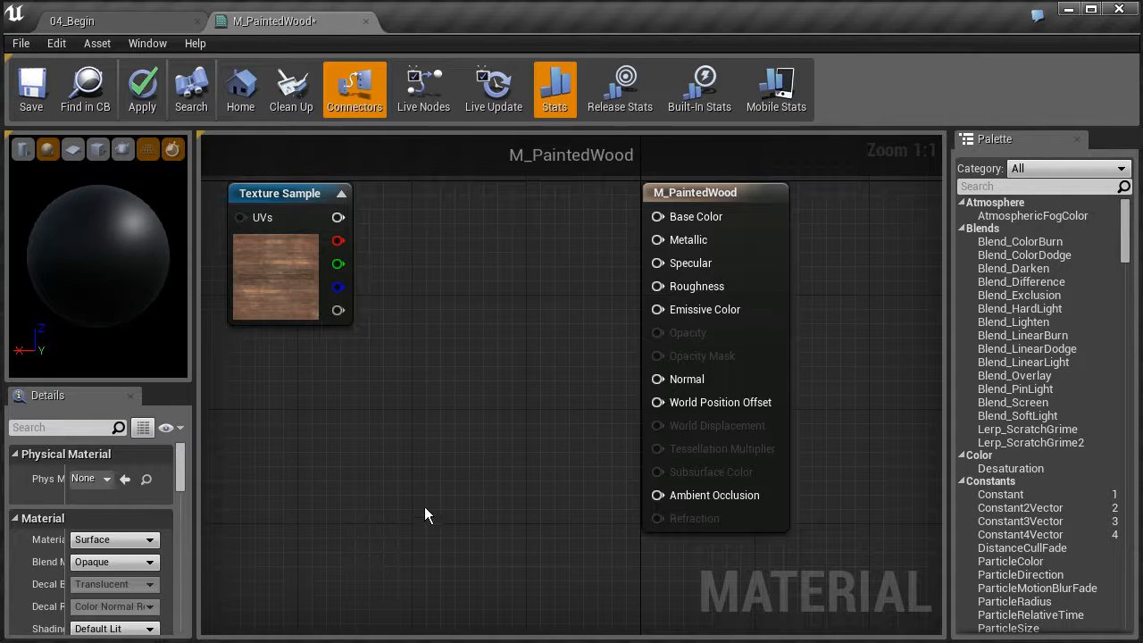
Step: Connect the wood Texture Sample's combined colour output to the material's Base Color and rotate the preview sphere to inspect it
{"action": "left_click", "coordinate": [295, 233]}
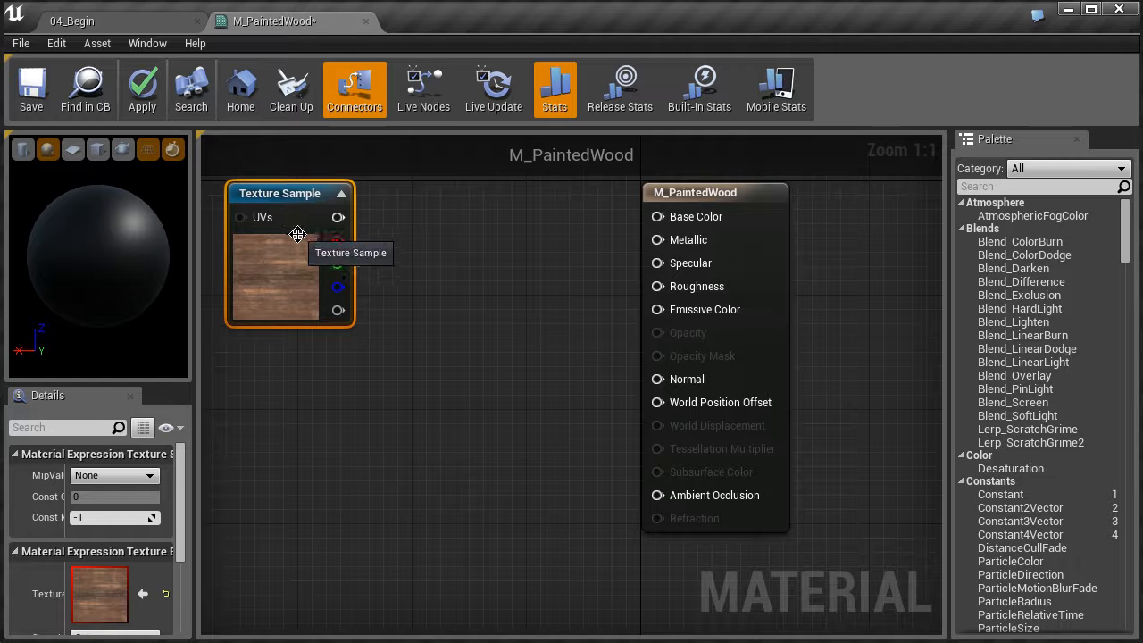
{"action": "right_click_drag", "start_coordinate": [352, 273], "coordinate": [441, 467]}
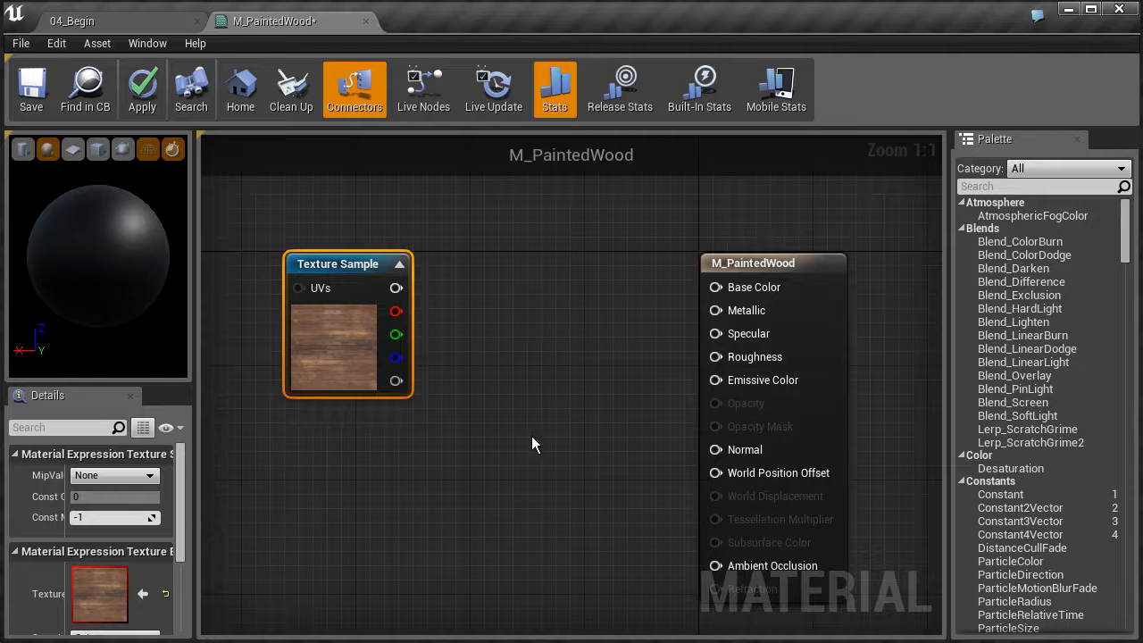
{"action": "left_click_drag", "start_coordinate": [396, 287], "coordinate": [715, 289]}
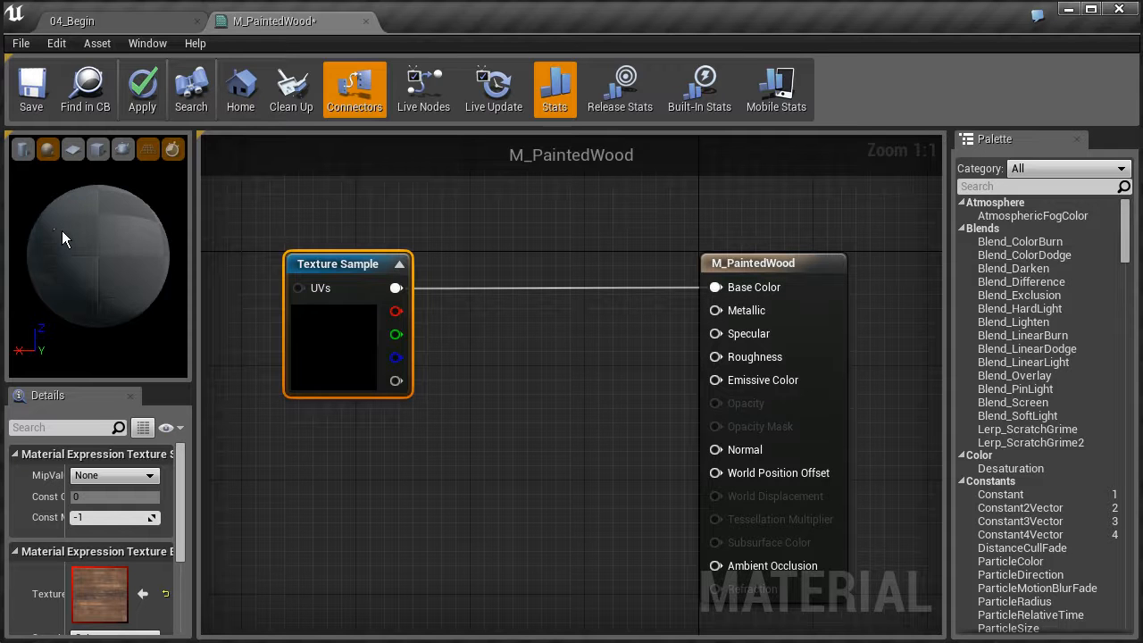
{"action": "left_click_drag", "start_coordinate": [86, 224], "coordinate": [62, 223]}
{"action": "left_click_drag", "start_coordinate": [147, 272], "coordinate": [148, 272]}
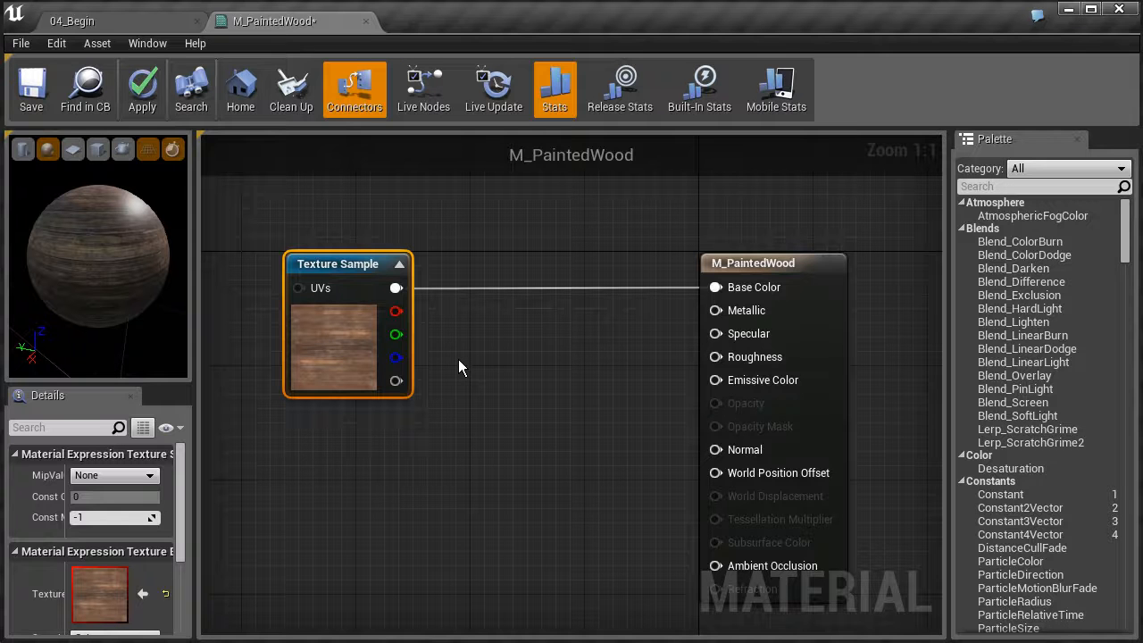
Step: Return to the 04_Begin level and select the wood_MASK texture in the DT_Textures folder
{"action": "right_click_drag", "start_coordinate": [478, 254], "coordinate": [463, 337]}
{"action": "scroll", "coordinate": [450, 302], "scroll_direction": "down", "scroll_amount": 2}
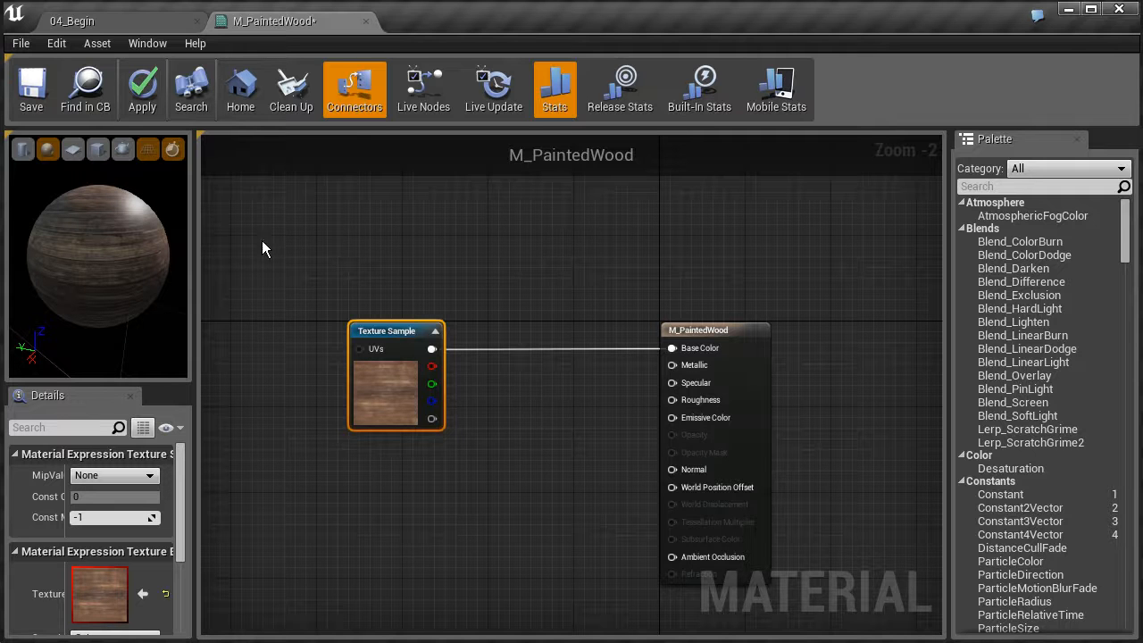
{"action": "left_click", "coordinate": [141, 25]}
{"action": "scroll", "coordinate": [206, 541], "scroll_direction": "down", "scroll_amount": 2}
{"action": "left_click", "coordinate": [178, 500]}
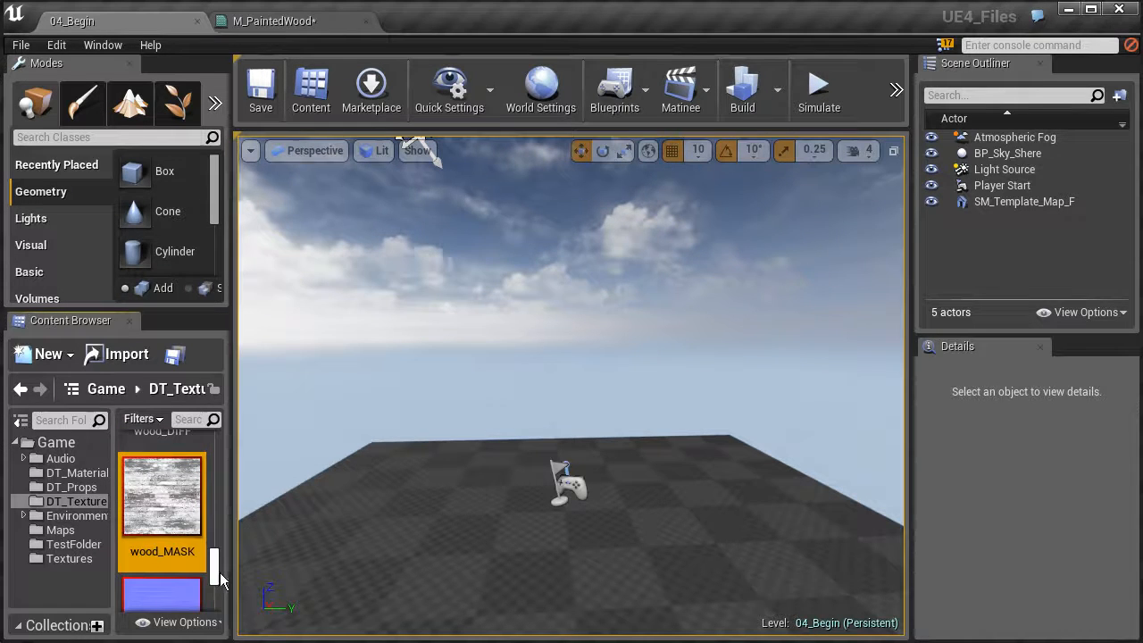
{"action": "mouse_move", "coordinate": [215, 557]}
{"action": "left_mouse_down"}
{"action": "mouse_move", "coordinate": [214, 579]}
{"action": "mouse_move", "coordinate": [217, 546]}
{"action": "mouse_move", "coordinate": [216, 556]}
{"action": "left_mouse_up"}
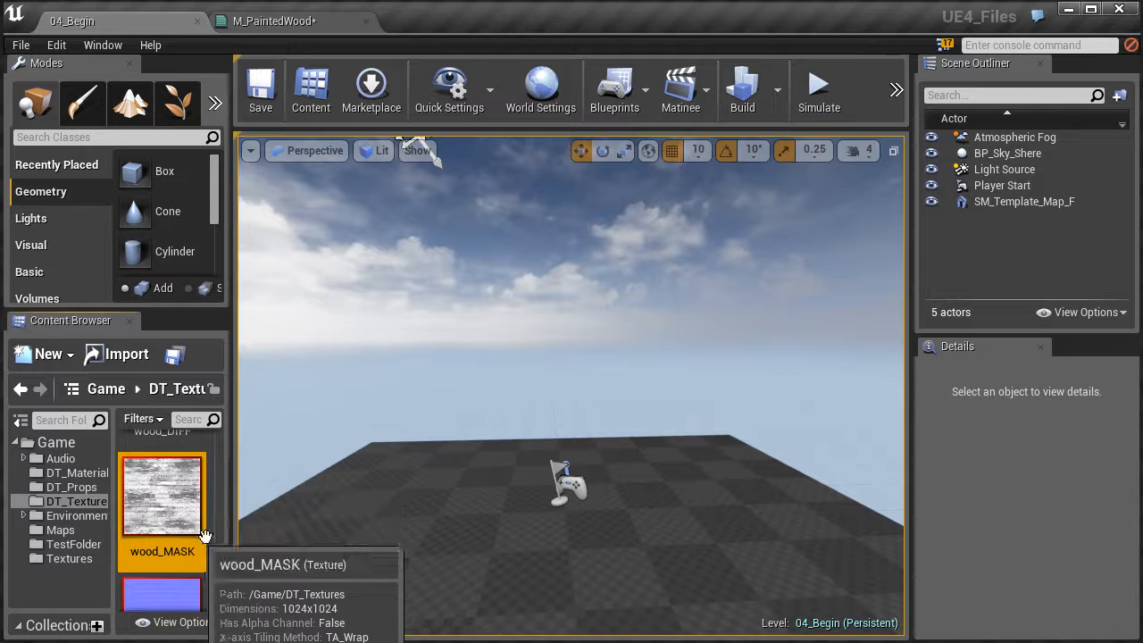
Step: Add a Texture Sample node using wood_MASK to the M_PaintedWood graph and align it above the wood_DIFF sample with a clear gap
{"action": "left_click", "coordinate": [279, 22]}
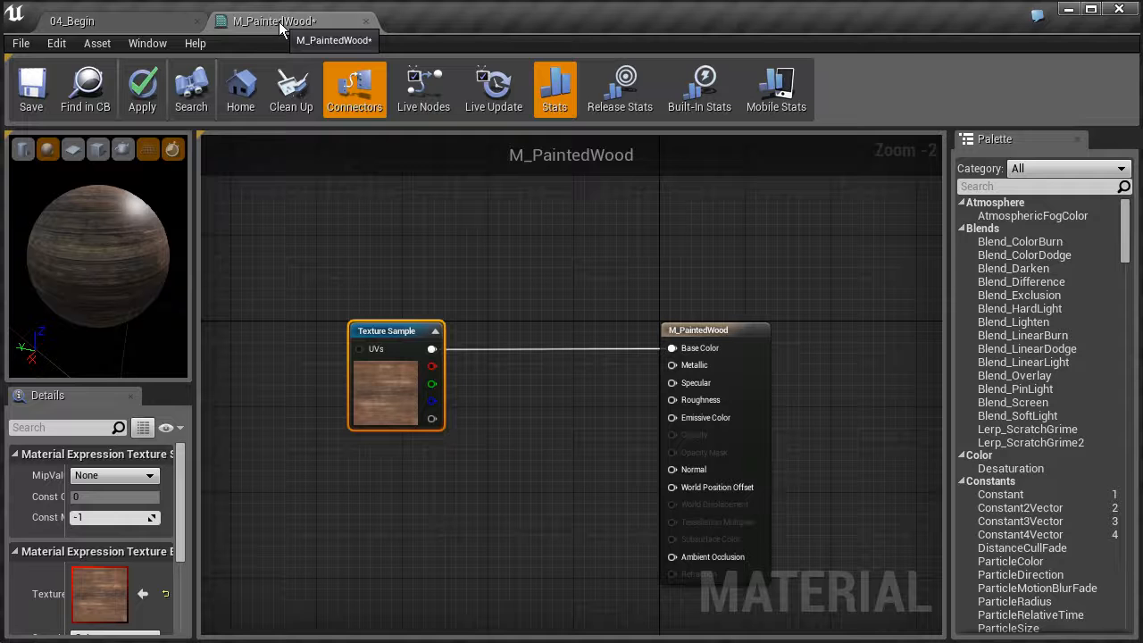
{"action": "right_click_drag", "start_coordinate": [365, 204], "coordinate": [393, 334]}
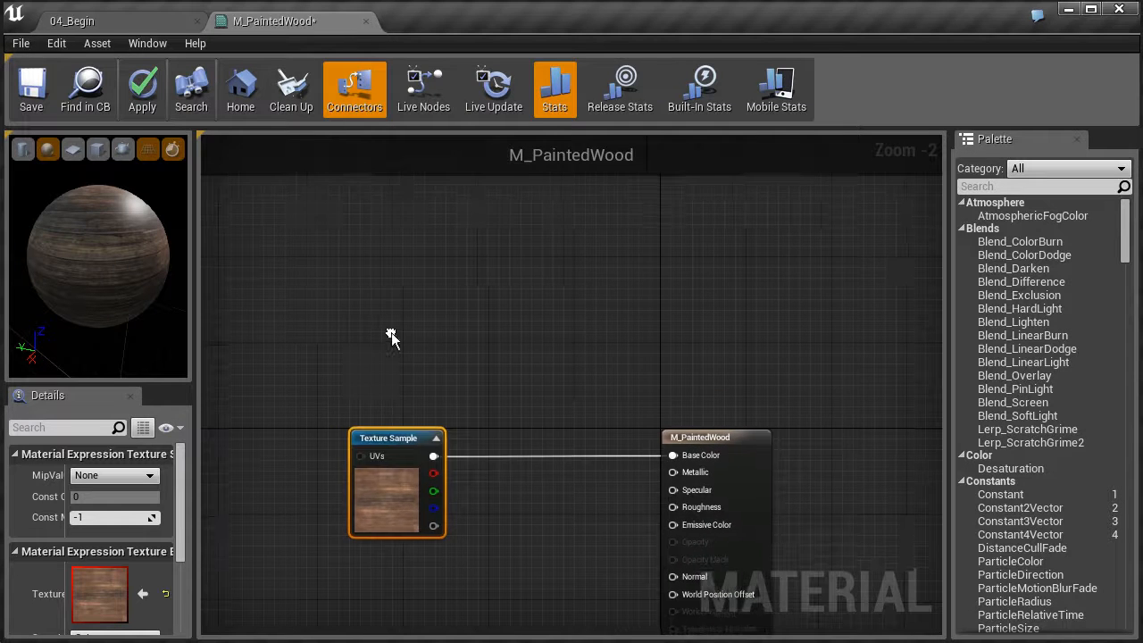
{"action": "left_click", "coordinate": [384, 264]}
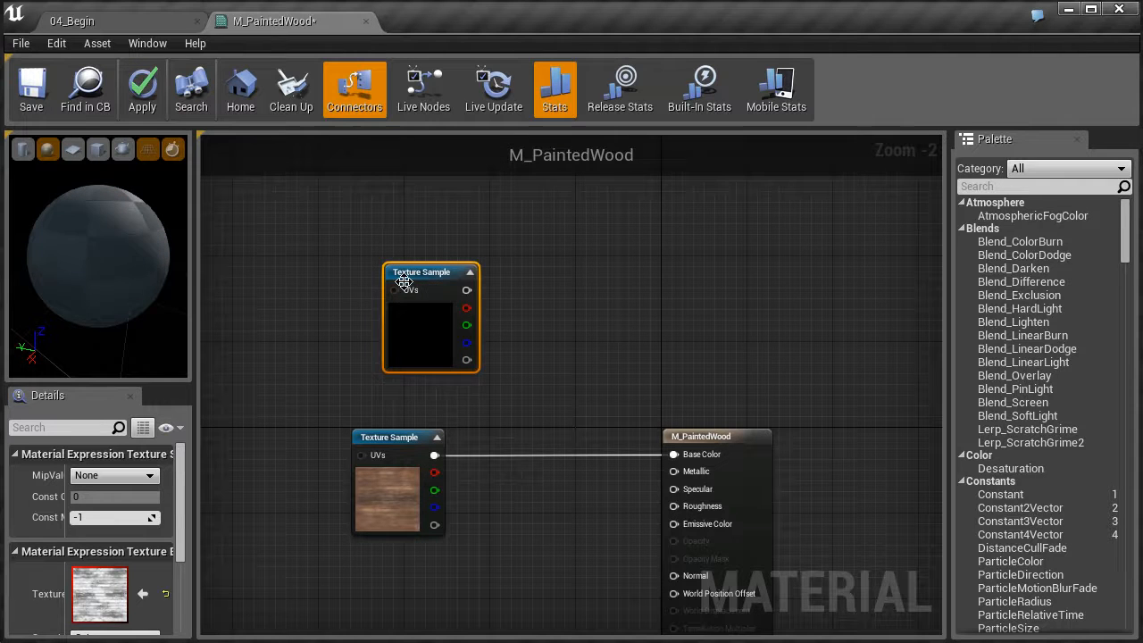
{"action": "left_click_drag", "start_coordinate": [423, 273], "coordinate": [391, 266]}
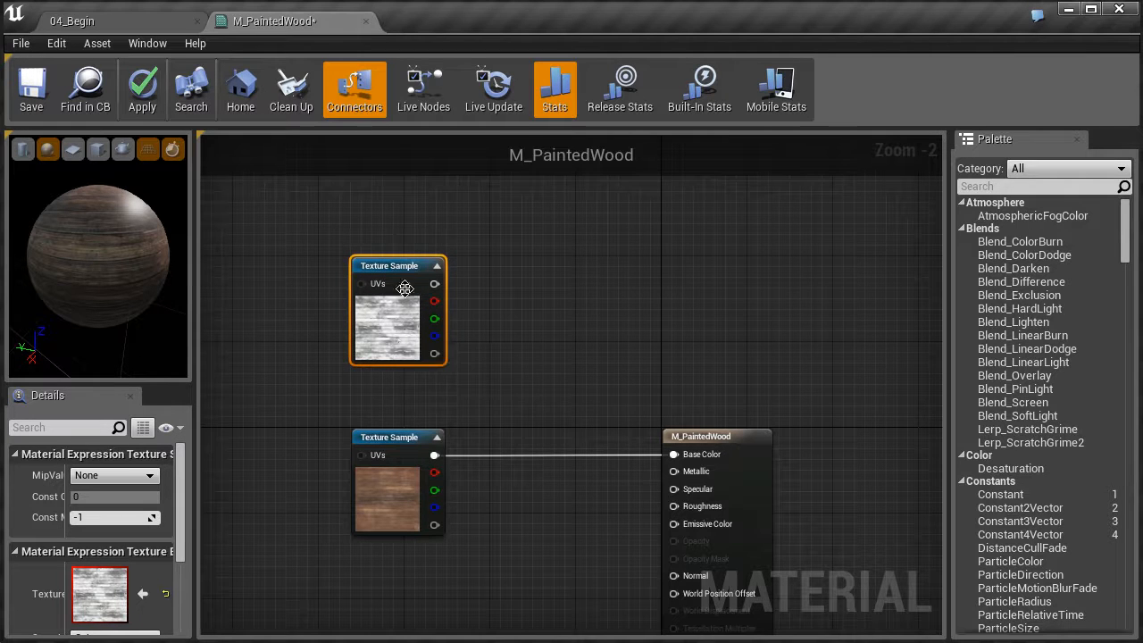
{"action": "right_click_drag", "start_coordinate": [491, 362], "coordinate": [501, 300]}
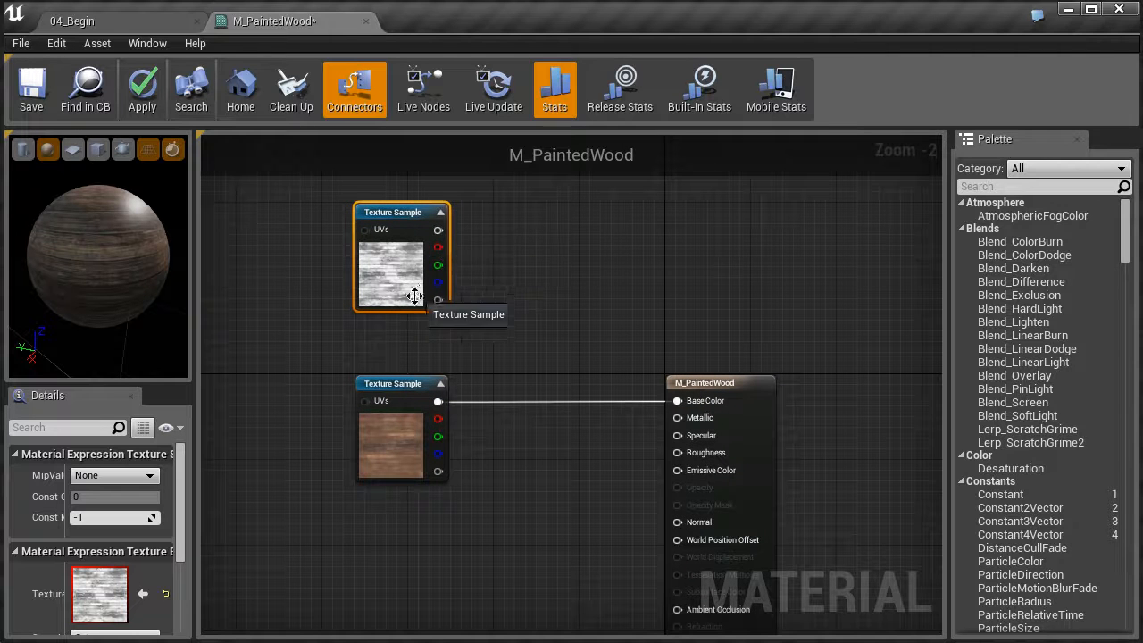
{"action": "left_click_drag", "start_coordinate": [385, 222], "coordinate": [393, 175]}
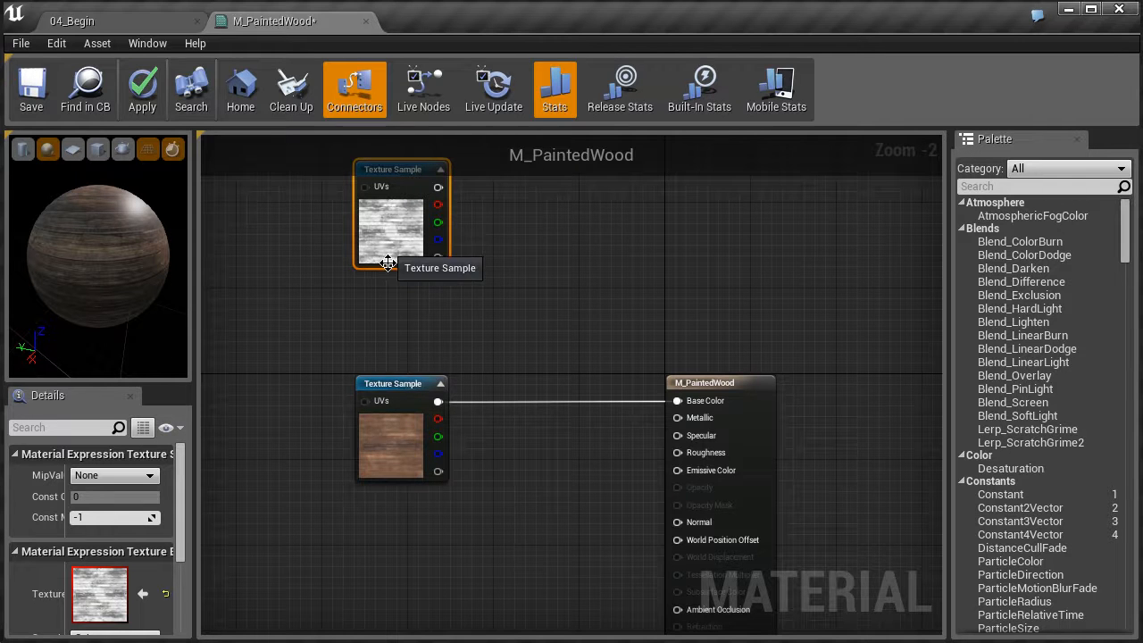
Step: Add a LinearInterpolate (Lerp) node between the texture samples and the M_PaintedWood material node
{"action": "right_click_drag", "start_coordinate": [435, 312], "coordinate": [301, 345]}
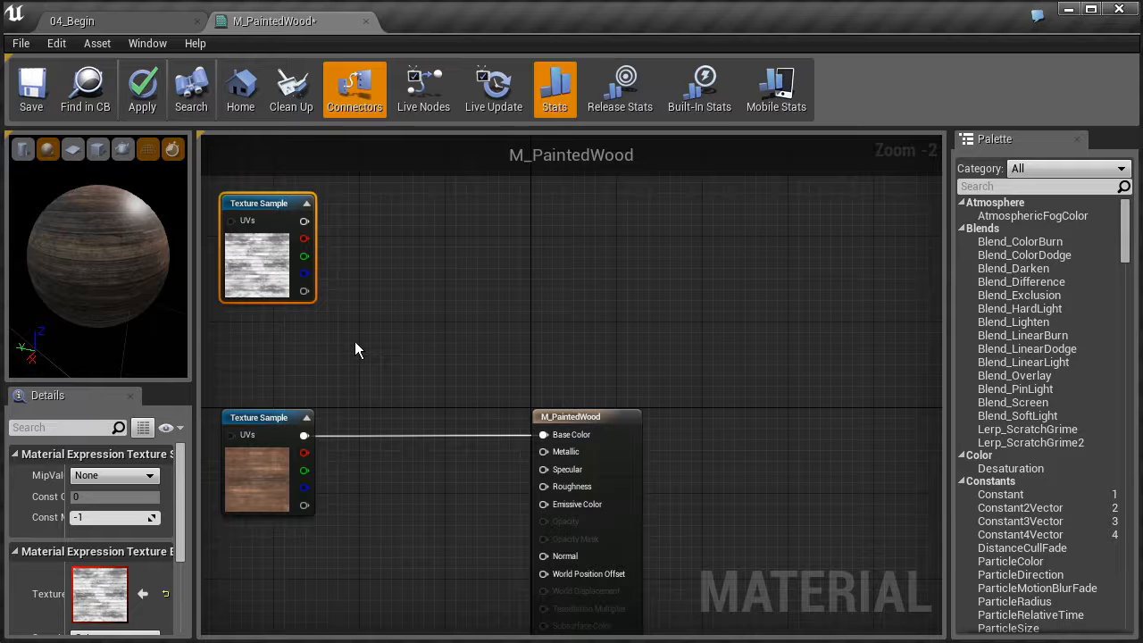
{"action": "left_click", "coordinate": [483, 290]}
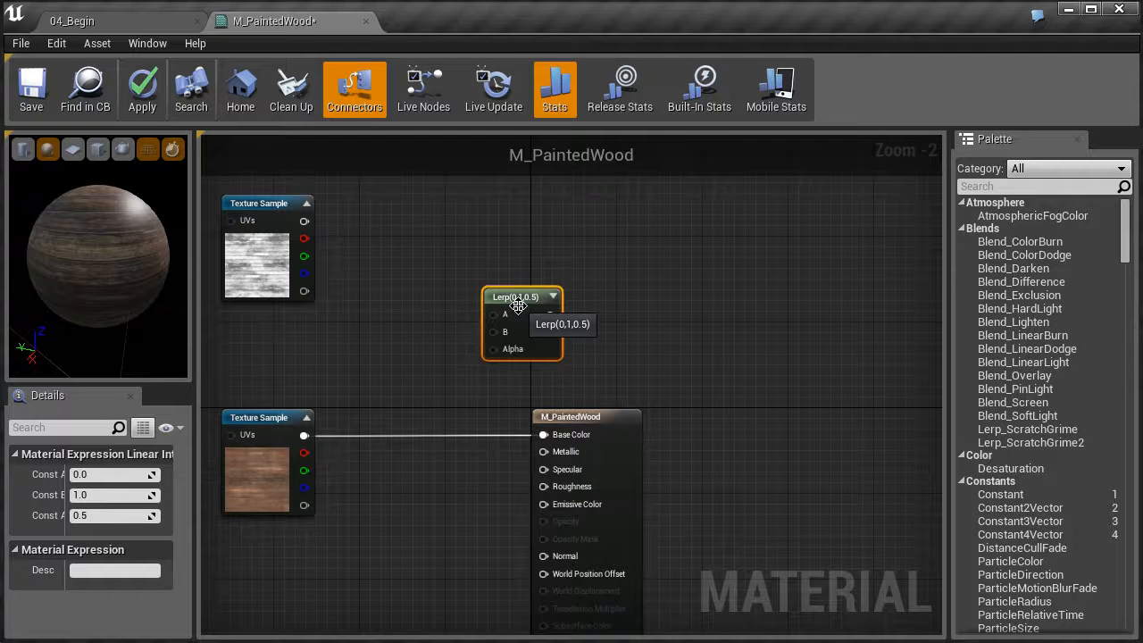
{"action": "right_click", "coordinate": [657, 250]}
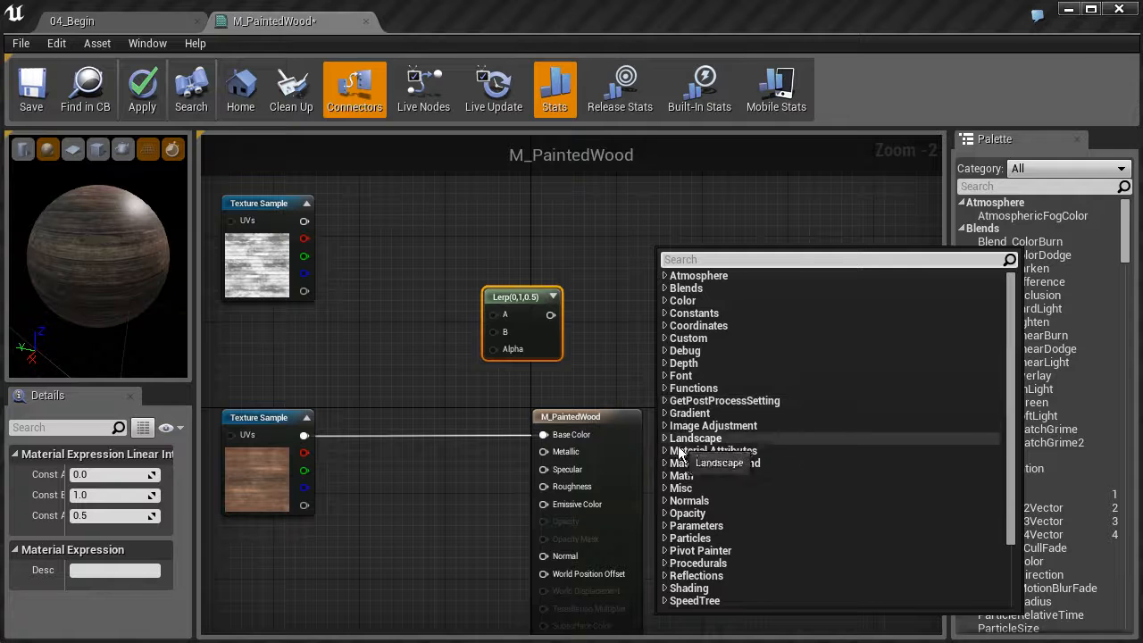
{"action": "left_click", "coordinate": [666, 475]}
{"action": "scroll", "coordinate": [744, 477], "scroll_direction": "down", "scroll_amount": 6}
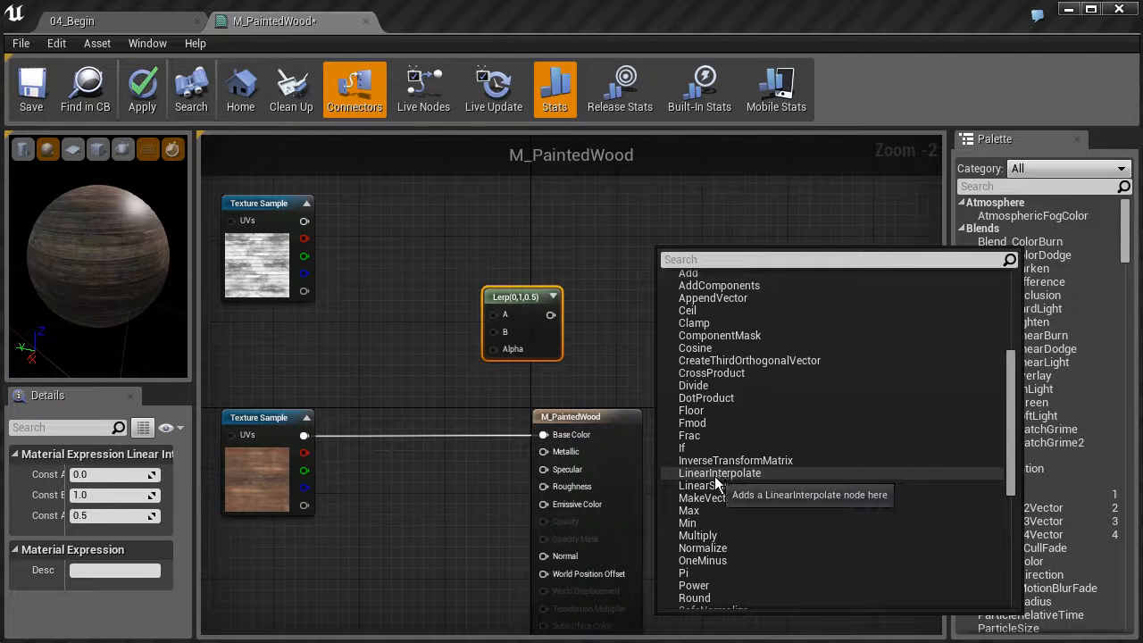
{"action": "left_click", "coordinate": [725, 476]}
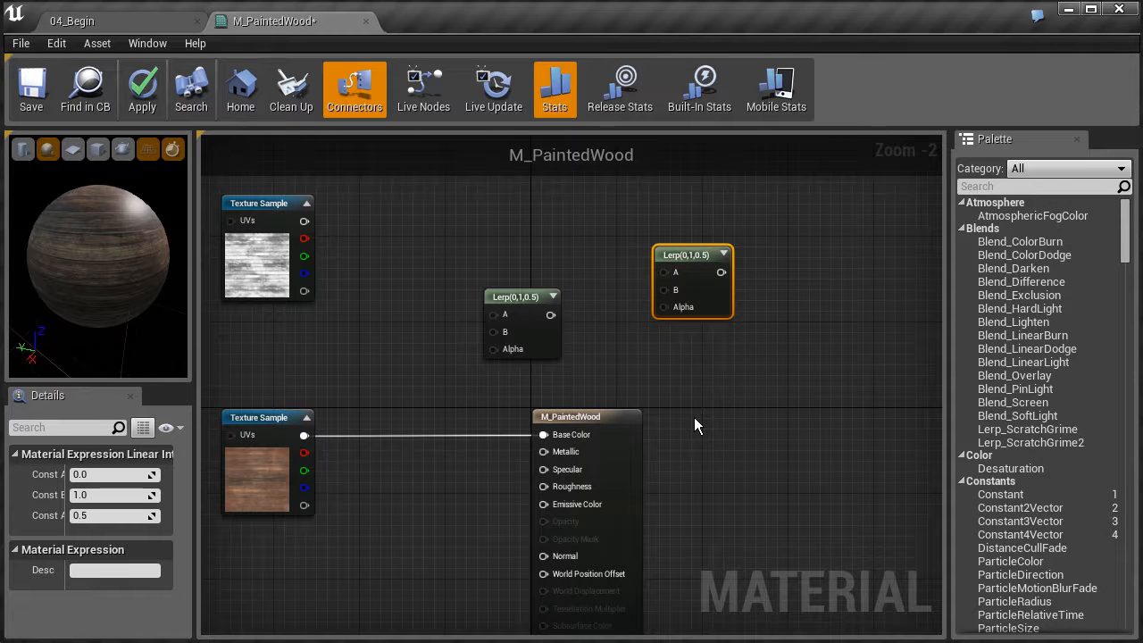
{"action": "key", "text": "Delete"}
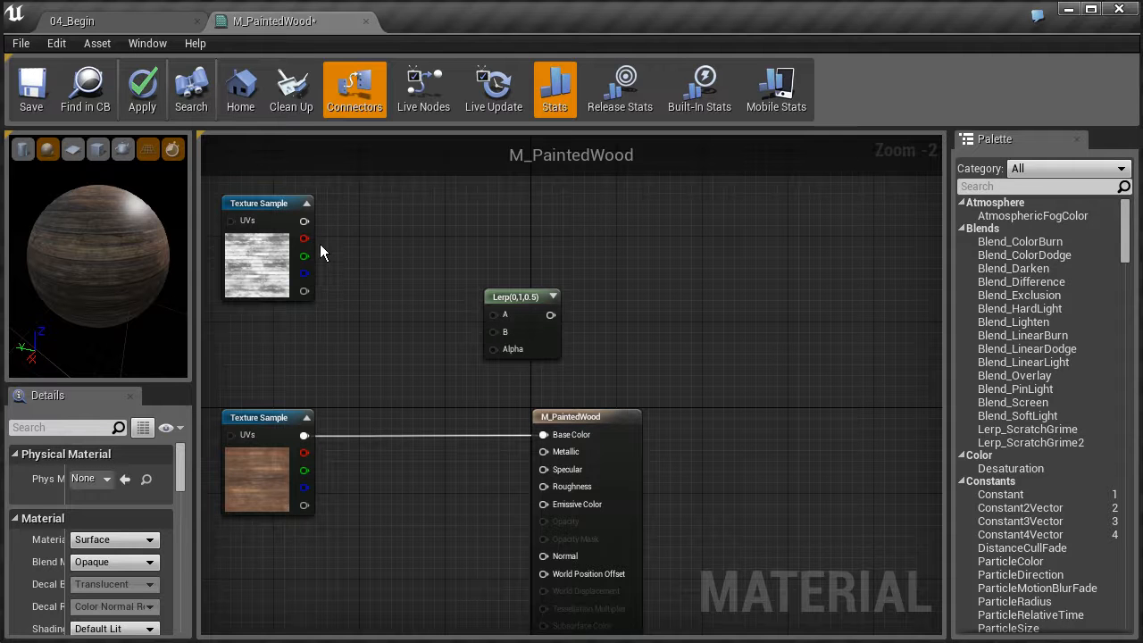
Step: Connect the wood_MASK sample's combined colour output to the Lerp's A input and the wood_DIFF sample's to B
{"action": "left_click_drag", "start_coordinate": [303, 221], "coordinate": [494, 316]}
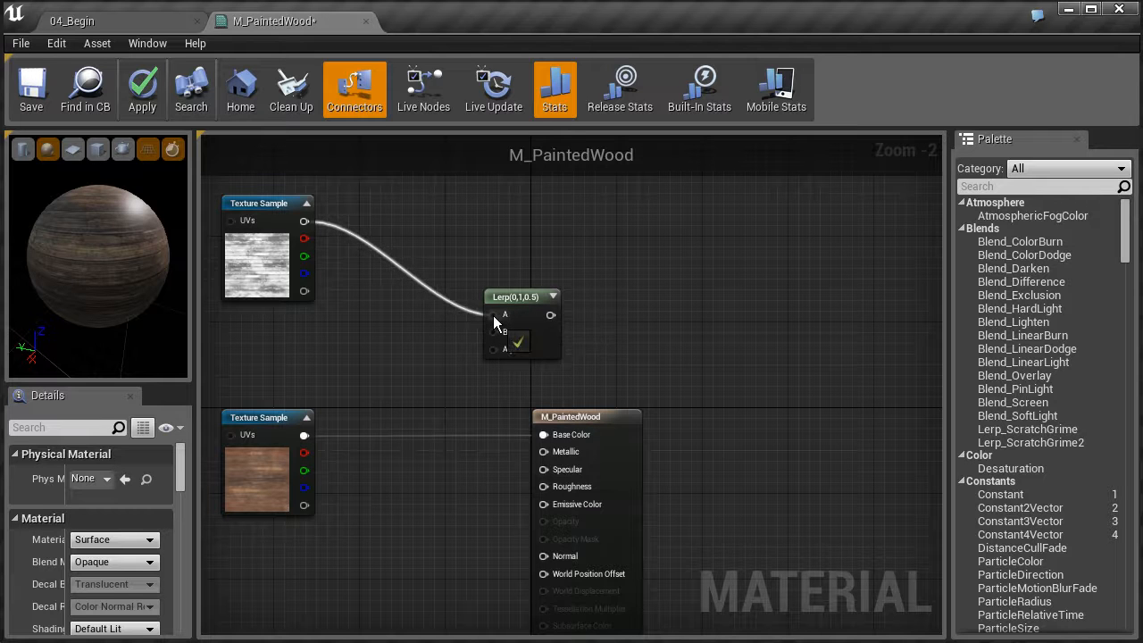
{"action": "left_click_drag", "start_coordinate": [305, 435], "coordinate": [494, 335]}
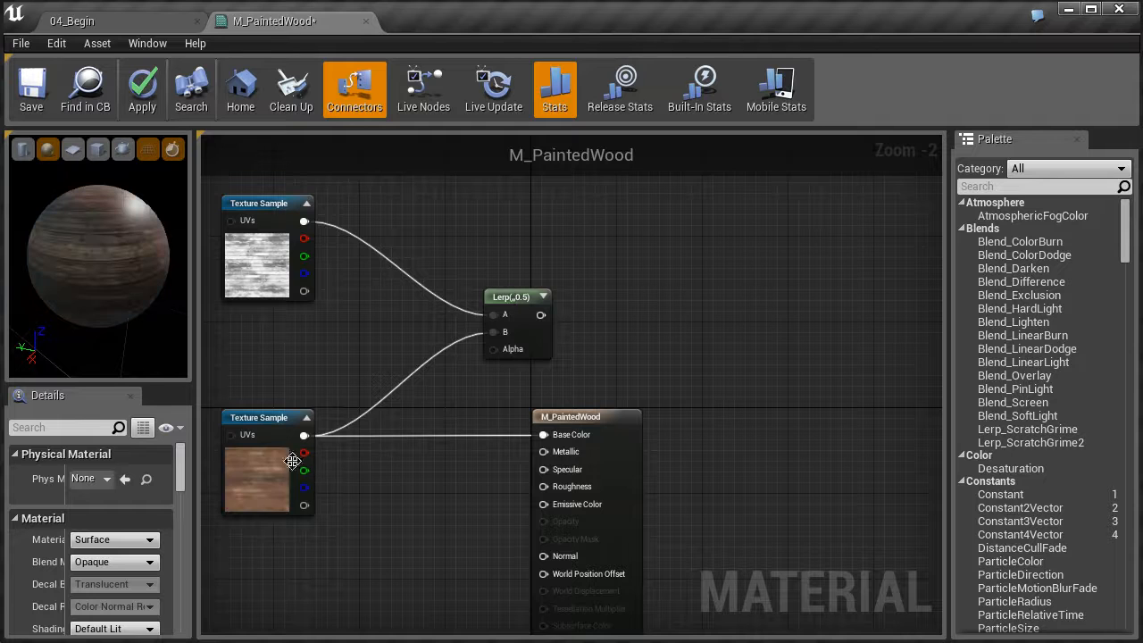
Step: Shift the material node to the right to make room and expand the Lerp node's preview to inspect the blend
{"action": "left_click_drag", "start_coordinate": [602, 418], "coordinate": [692, 416]}
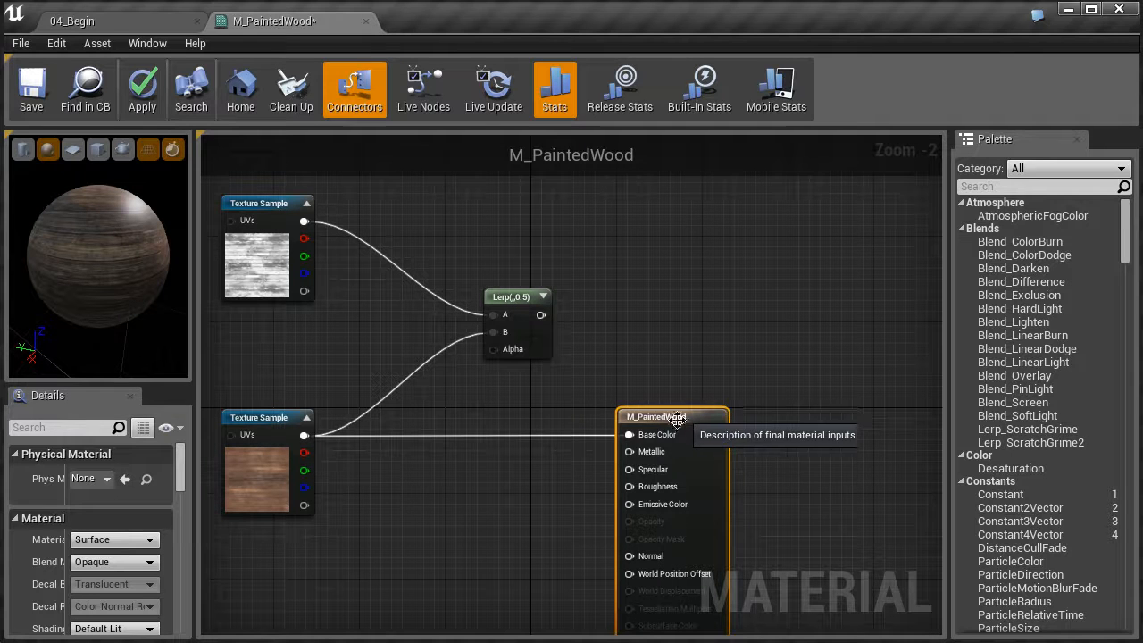
{"action": "left_click", "coordinate": [543, 298]}
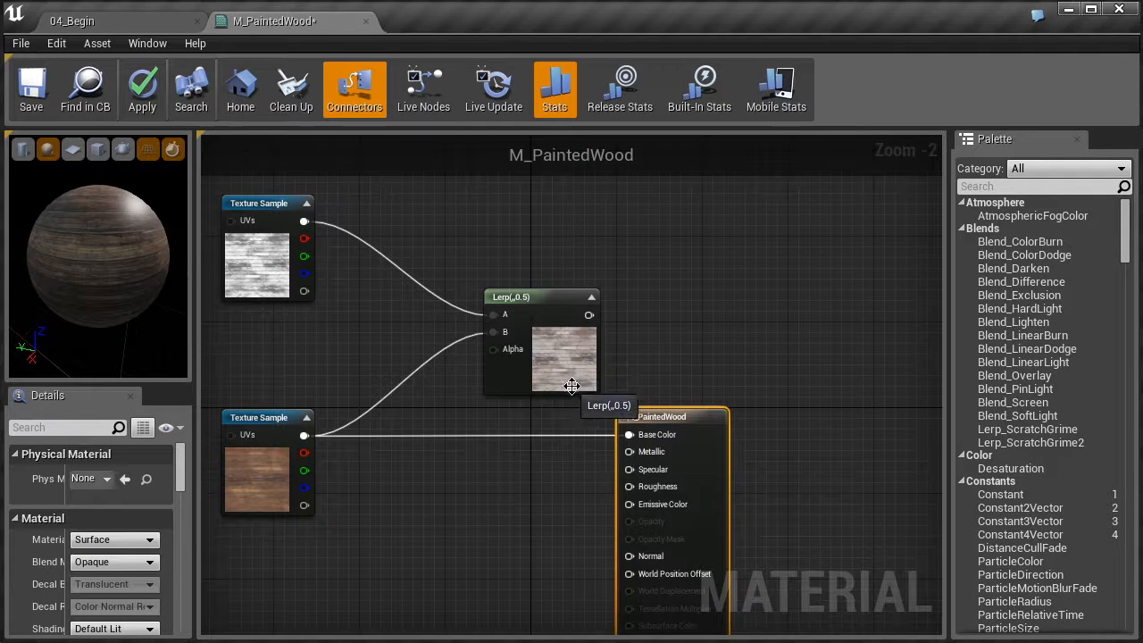
{"action": "scroll", "coordinate": [572, 375], "scroll_direction": "up", "scroll_amount": 2}
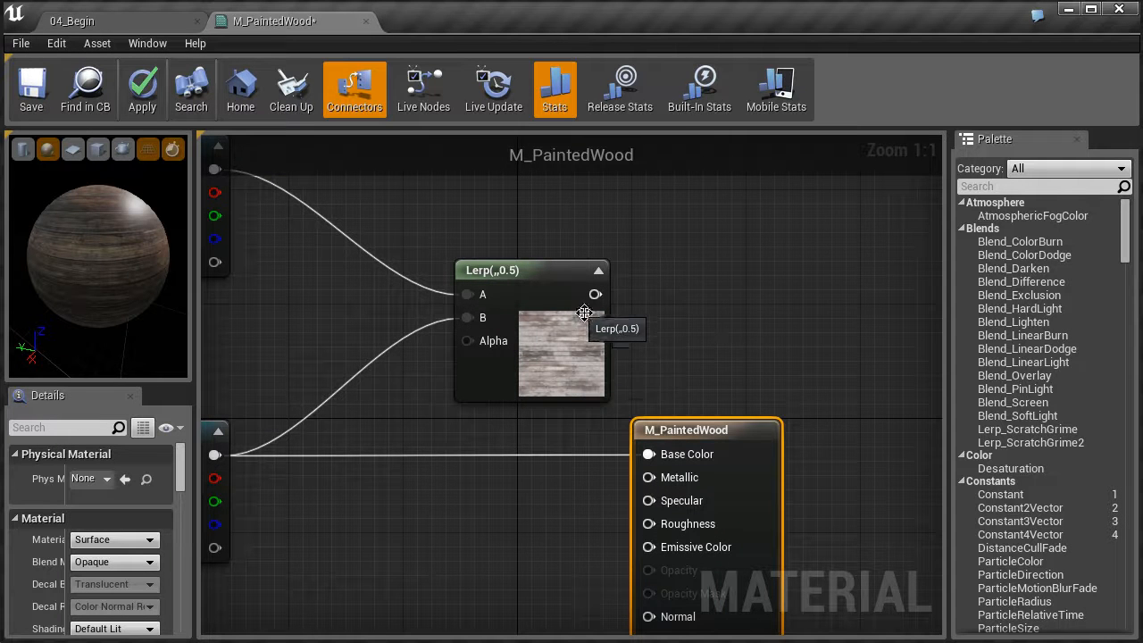
{"action": "scroll", "coordinate": [539, 361], "scroll_direction": "down", "scroll_amount": 3}
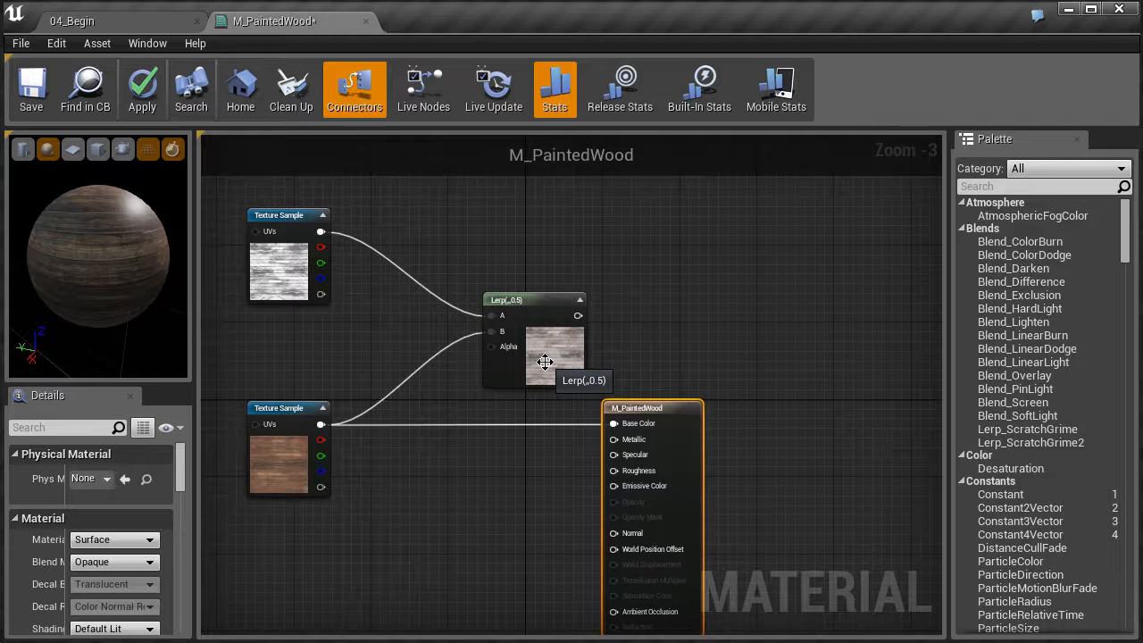
{"action": "scroll", "coordinate": [443, 341], "scroll_direction": "up", "scroll_amount": 2}
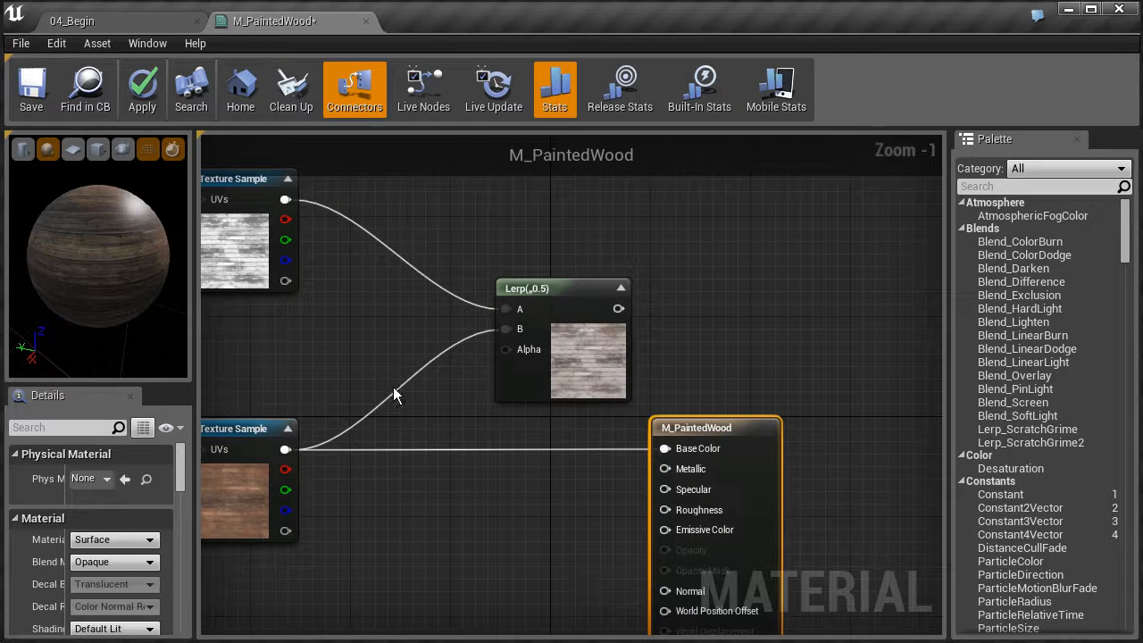
Step: Swap the Lerp inputs so the wood_MASK colour output feeds B and the wood_DIFF colour output feeds A
{"action": "left_click_drag", "start_coordinate": [285, 199], "coordinate": [508, 329]}
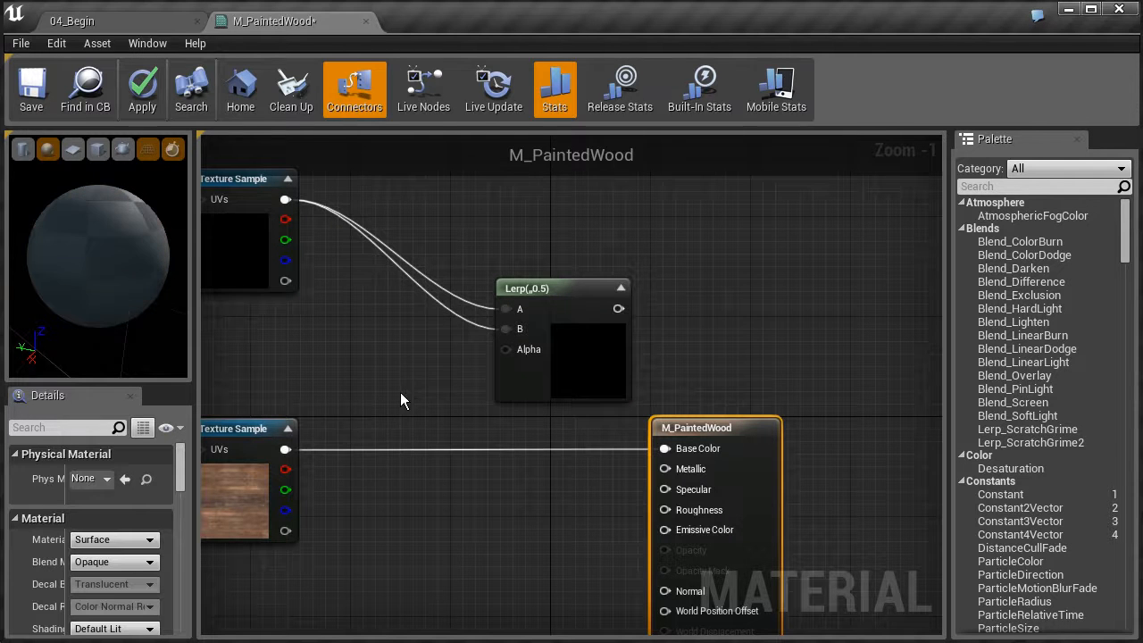
{"action": "left_click_drag", "start_coordinate": [284, 449], "coordinate": [506, 309]}
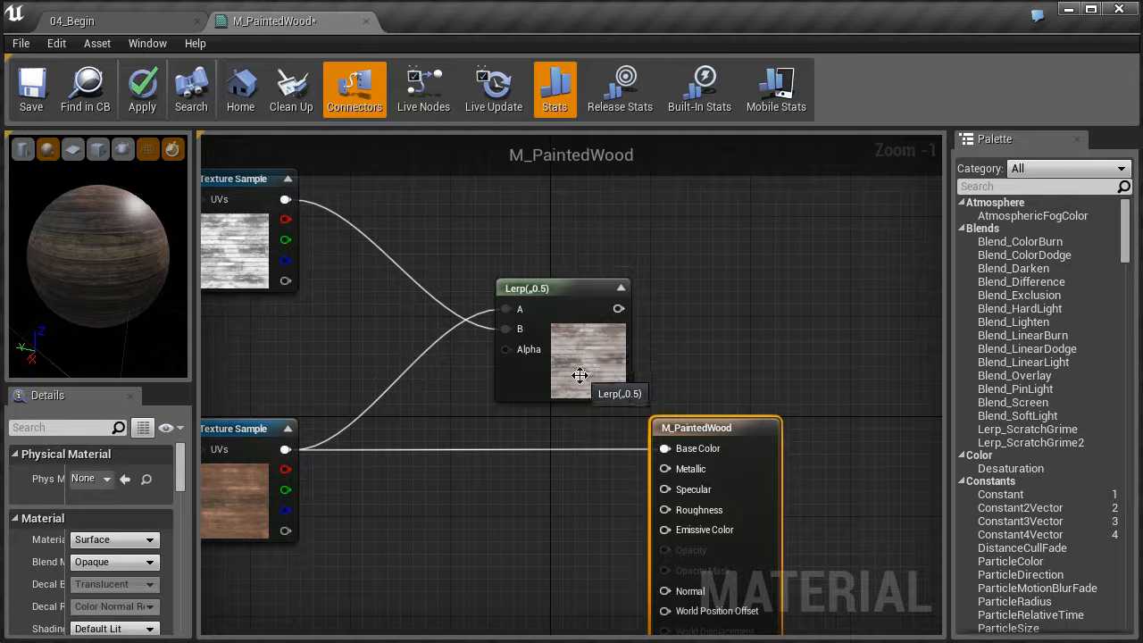
Step: Raise the wood_MASK sample and add a Constant3Vector node aligned between the two texture samples
{"action": "right_click_drag", "start_coordinate": [439, 351], "coordinate": [489, 411]}
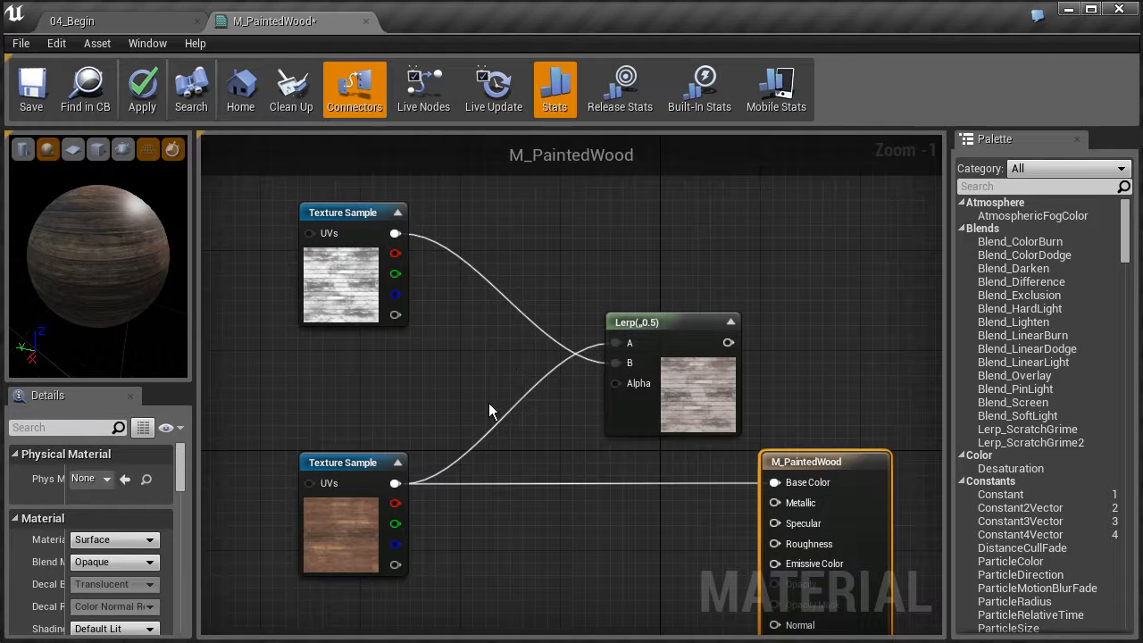
{"action": "right_click_drag", "start_coordinate": [457, 359], "coordinate": [443, 387]}
{"action": "left_click_drag", "start_coordinate": [367, 282], "coordinate": [356, 189]}
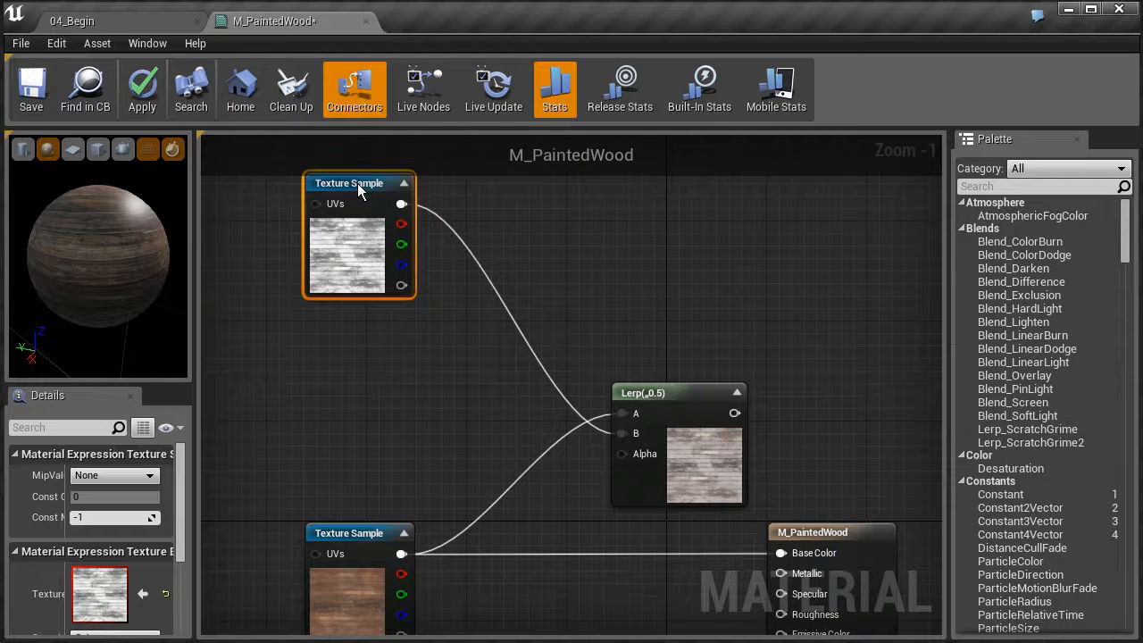
{"action": "mouse_move", "coordinate": [405, 403]}
{"action": "right_mouse_down"}
{"action": "mouse_move", "coordinate": [423, 382]}
{"action": "mouse_move", "coordinate": [437, 412]}
{"action": "mouse_move", "coordinate": [422, 417]}
{"action": "right_mouse_up"}
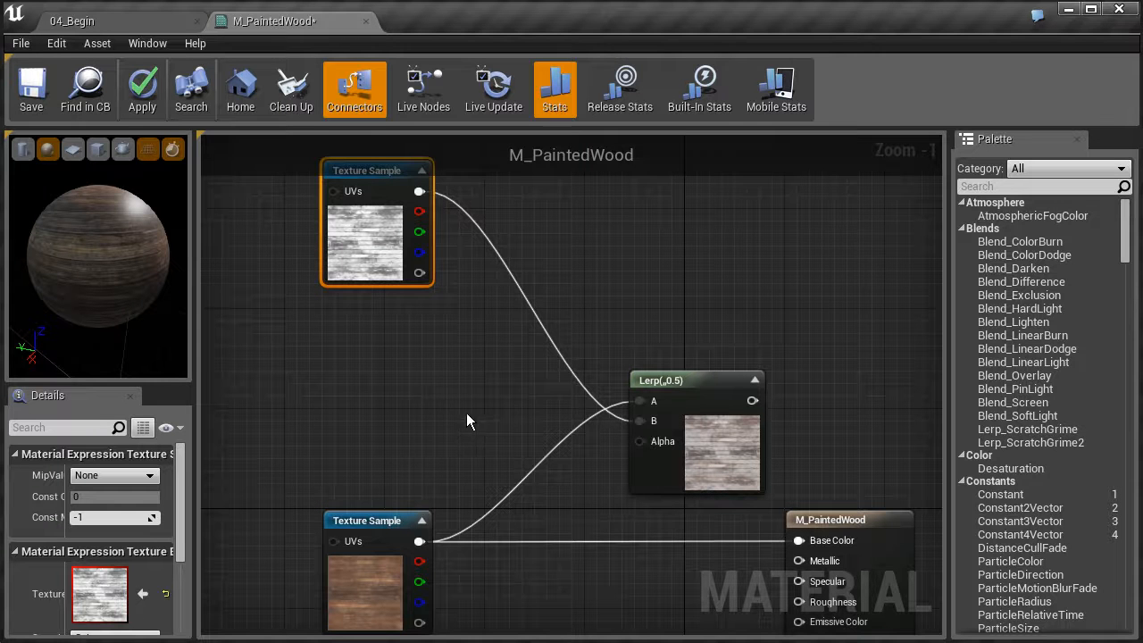
{"action": "left_click", "coordinate": [365, 367]}
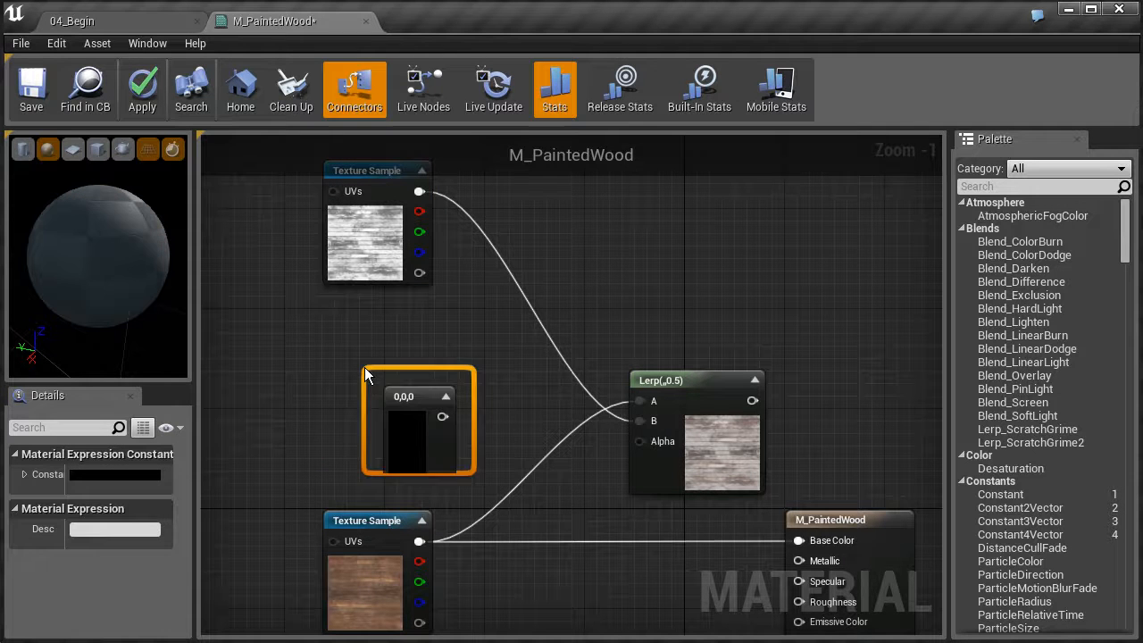
{"action": "left_click_drag", "start_coordinate": [416, 375], "coordinate": [368, 352]}
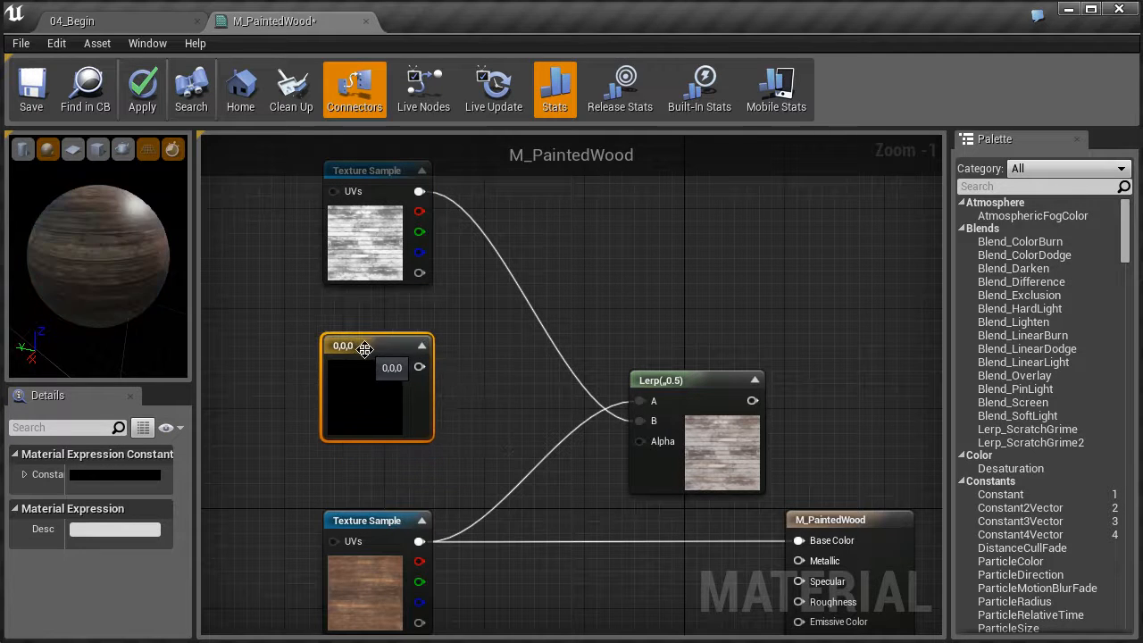
Step: Set the Constant3Vector's colour to pure white (1,1,1)
{"action": "double_click", "coordinate": [372, 393]}
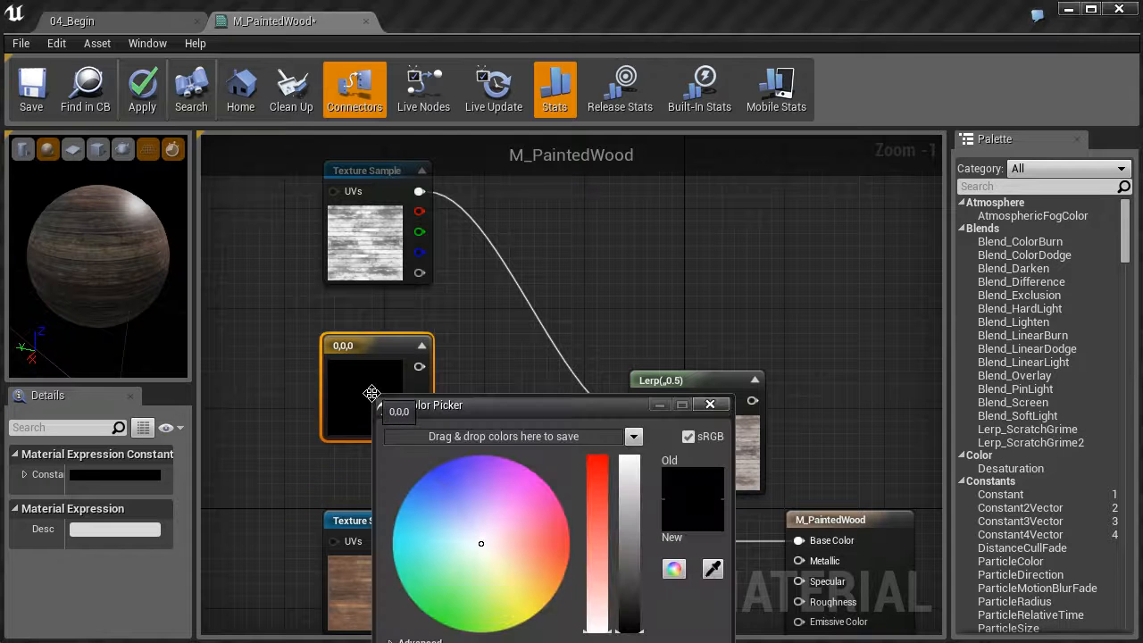
{"action": "left_click_drag", "start_coordinate": [478, 414], "coordinate": [637, 233]}
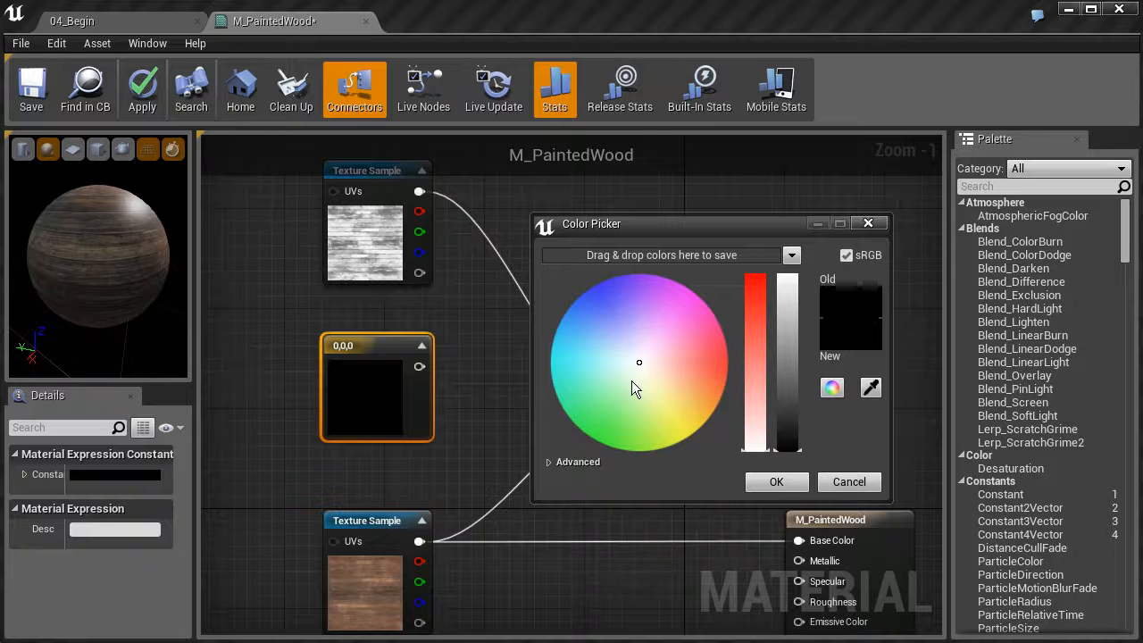
{"action": "left_click_drag", "start_coordinate": [792, 394], "coordinate": [800, 210]}
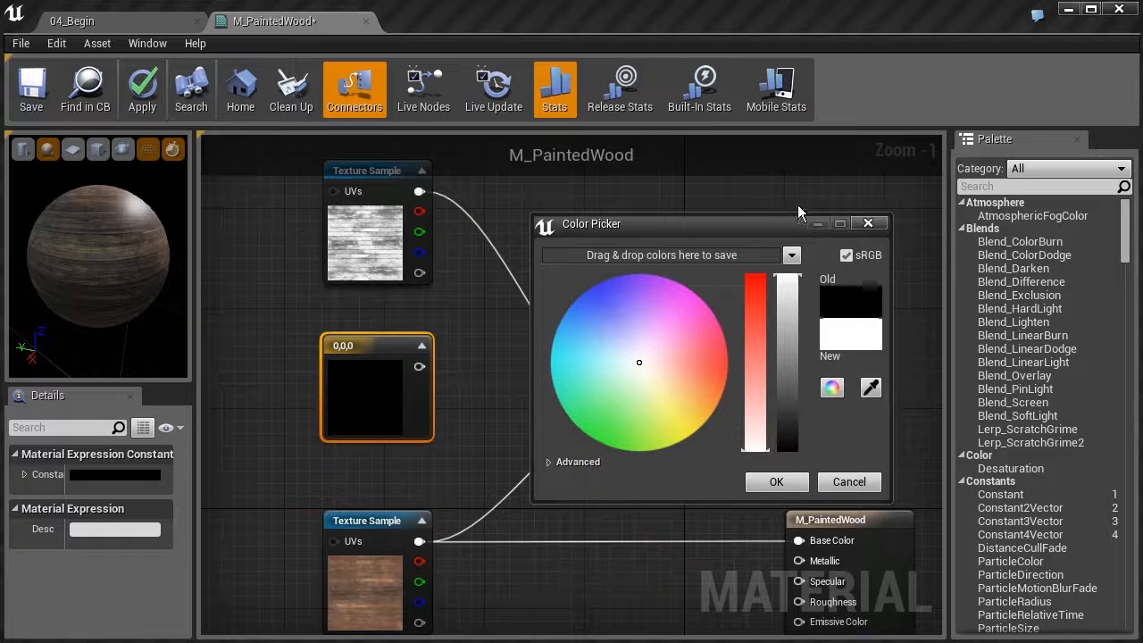
{"action": "left_click", "coordinate": [776, 483]}
Step: Add a Multiply node beside the wood_MASK sample, feeding the mask's colour output into A and the Constant3Vector into B
{"action": "right_click_drag", "start_coordinate": [499, 389], "coordinate": [433, 393]}
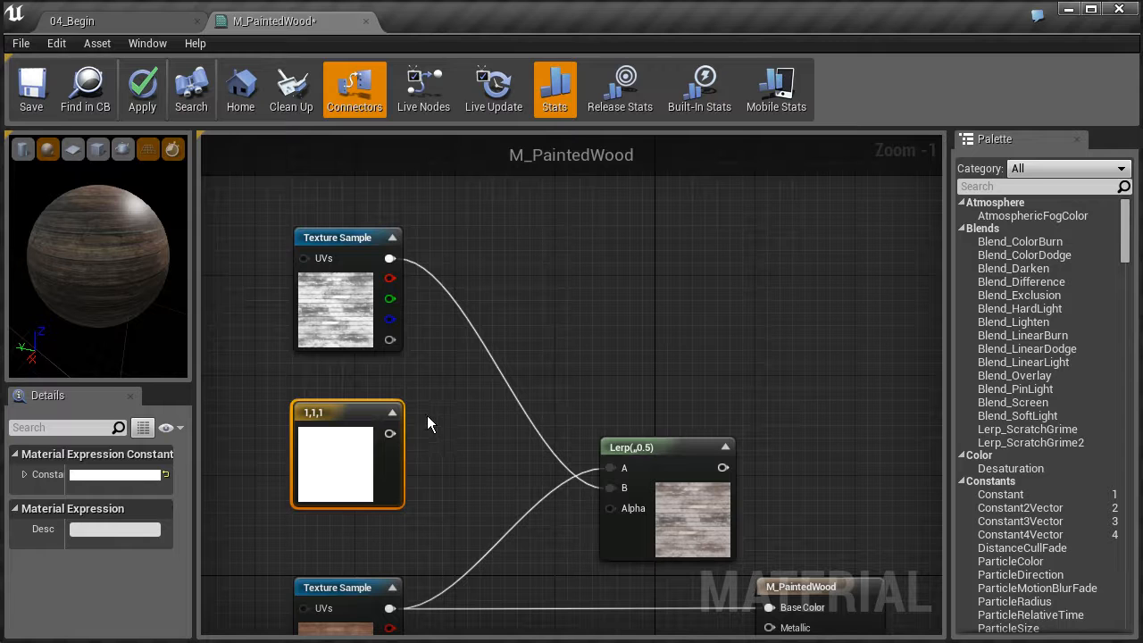
{"action": "left_click", "coordinate": [519, 345]}
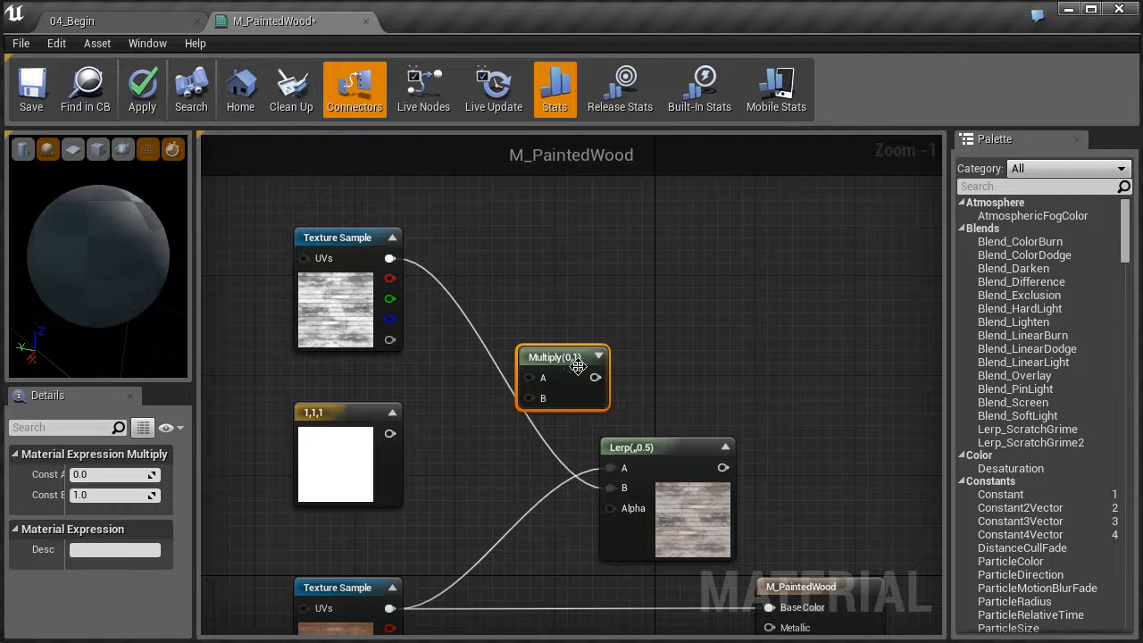
{"action": "left_click_drag", "start_coordinate": [567, 351], "coordinate": [579, 351]}
{"action": "left_click_drag", "start_coordinate": [392, 260], "coordinate": [539, 370]}
{"action": "left_click_drag", "start_coordinate": [389, 434], "coordinate": [508, 243]}
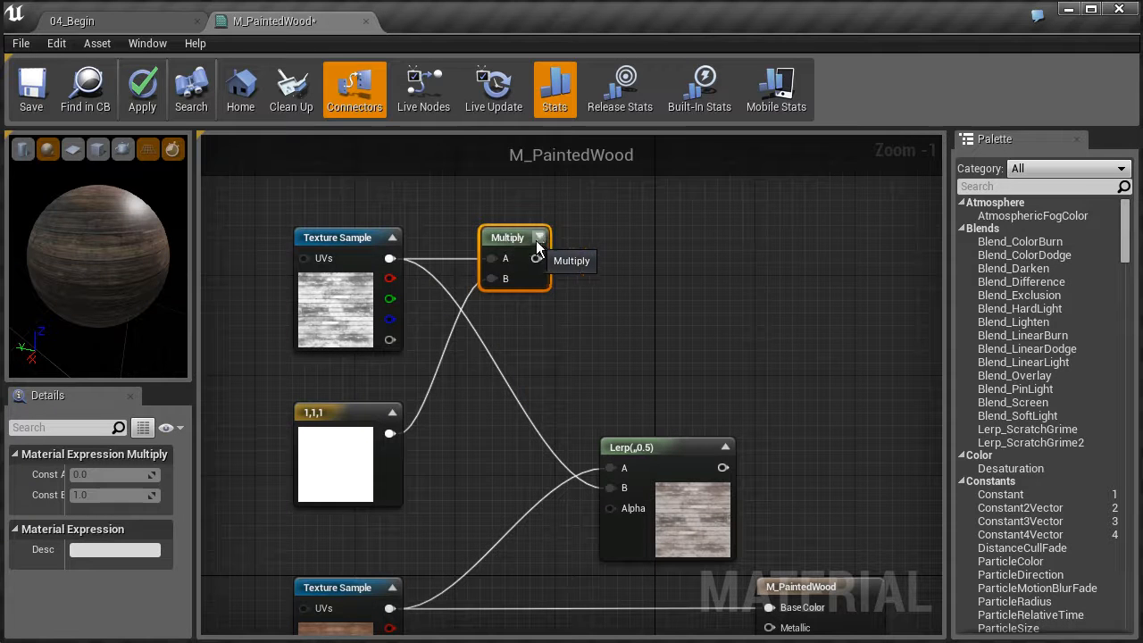
Step: Expand the Multiply preview, connect its output to the Lerp's B input, and move the Lerp node up and to the right
{"action": "left_click", "coordinate": [540, 236]}
{"action": "left_click_drag", "start_coordinate": [585, 258], "coordinate": [610, 488]}
{"action": "left_click_drag", "start_coordinate": [653, 447], "coordinate": [785, 362]}
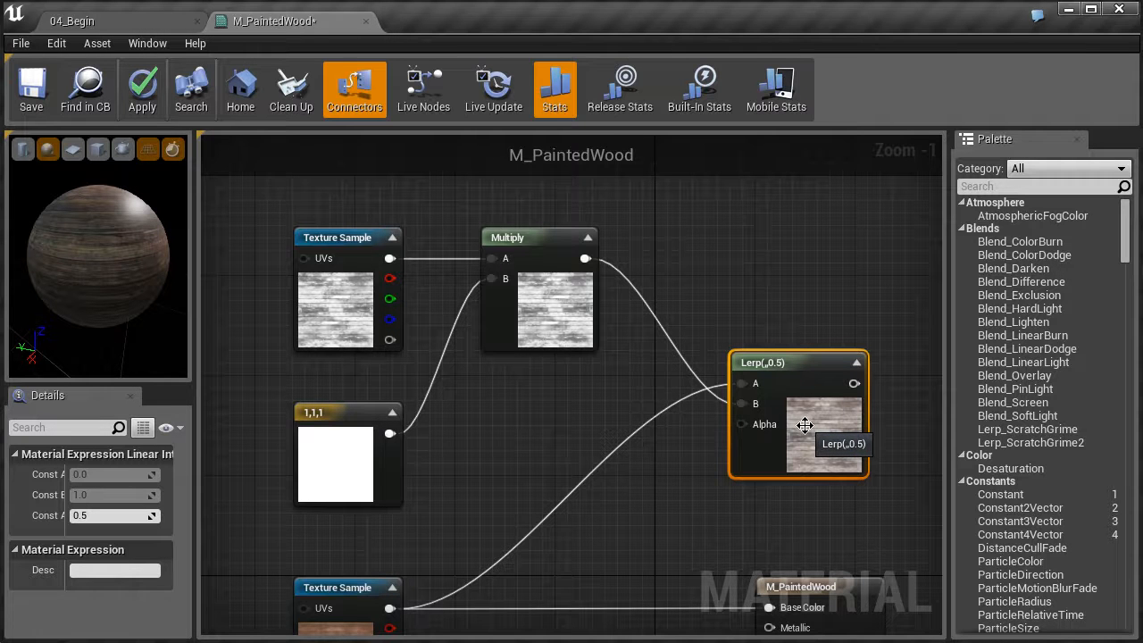
Step: Change the Constant3Vector's colour to a fully saturated pinkish red, about 1,0,0.0759
{"action": "double_click", "coordinate": [340, 464]}
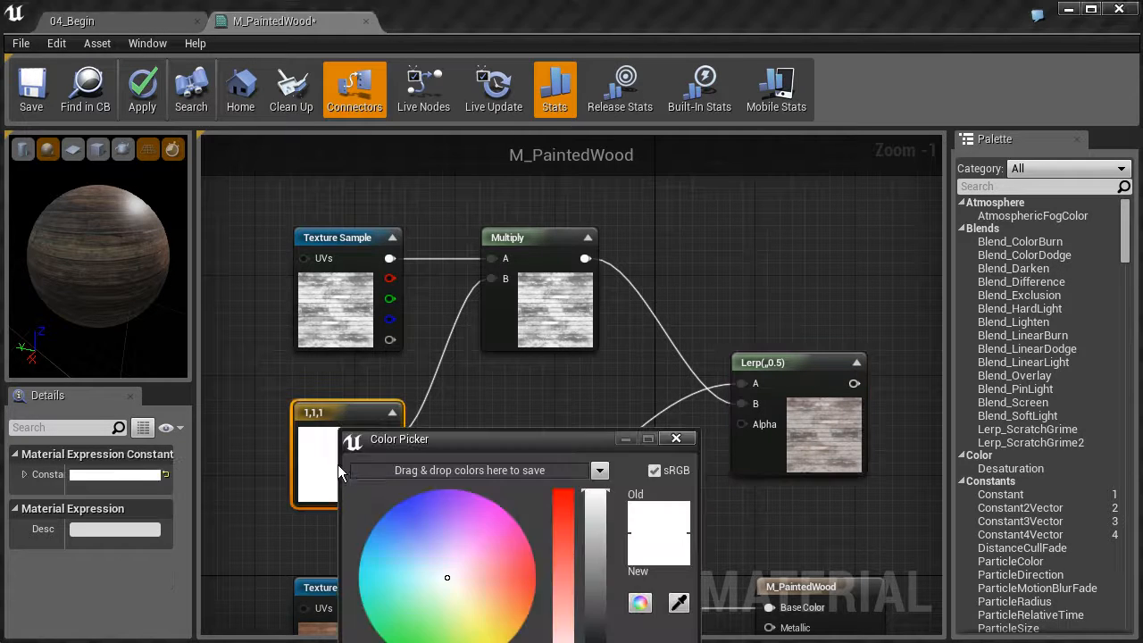
{"action": "left_click_drag", "start_coordinate": [491, 443], "coordinate": [542, 337]}
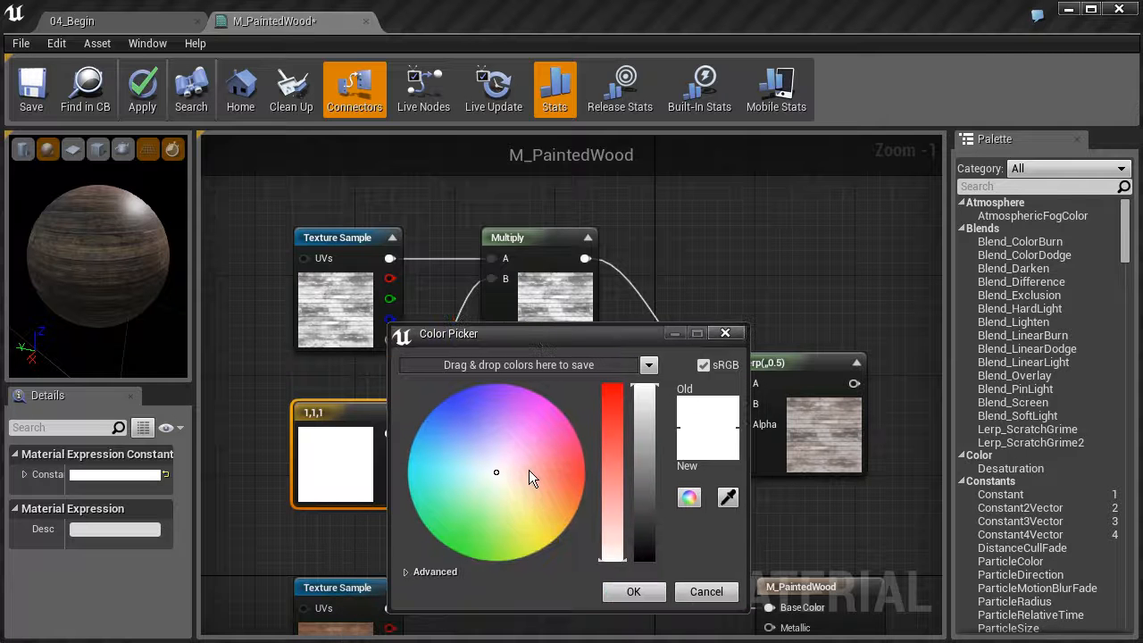
{"action": "left_click_drag", "start_coordinate": [529, 470], "coordinate": [598, 465]}
{"action": "left_click", "coordinate": [648, 594]}
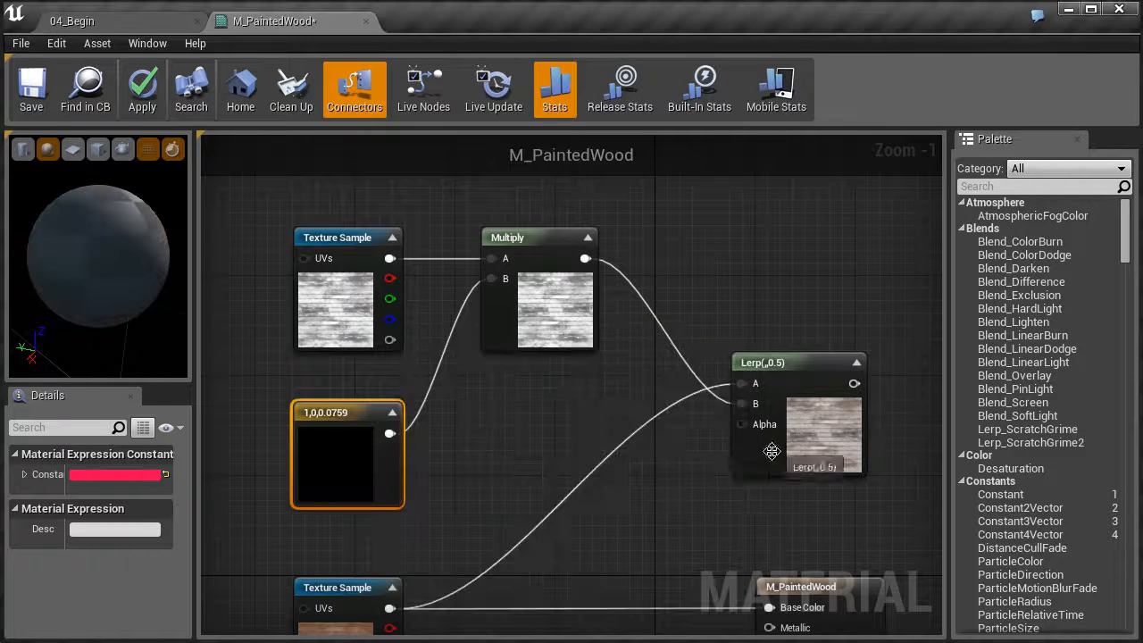
Step: Connect the wood_MASK sample's combined colour output to the Lerp's Alpha input and move the material node further right
{"action": "right_click_drag", "start_coordinate": [544, 375], "coordinate": [479, 357]}
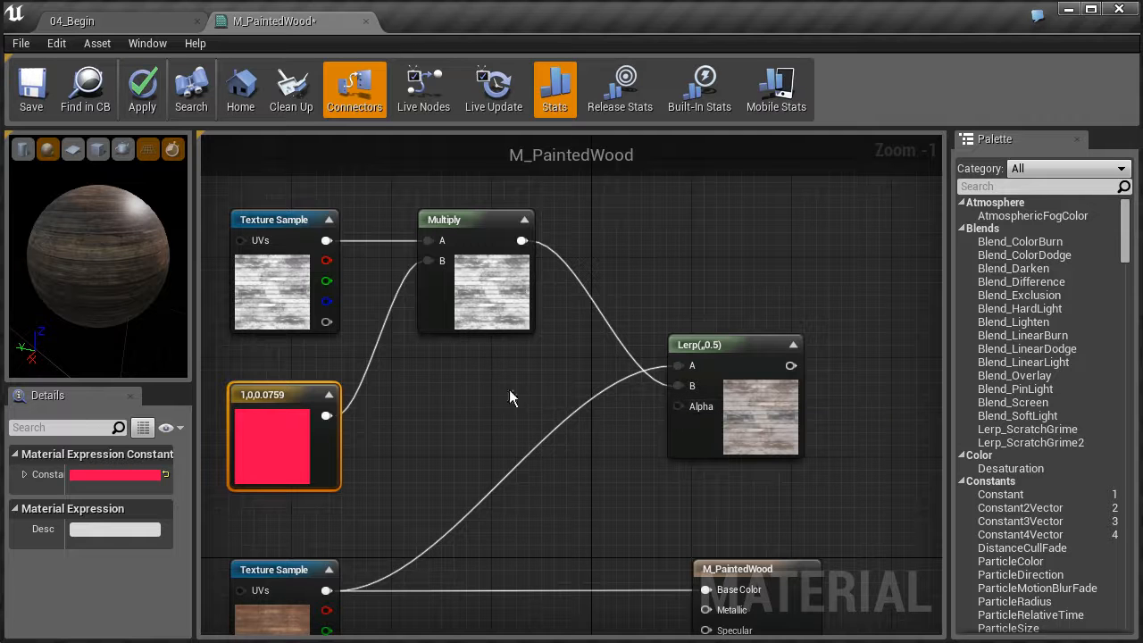
{"action": "left_click_drag", "start_coordinate": [326, 241], "coordinate": [678, 407]}
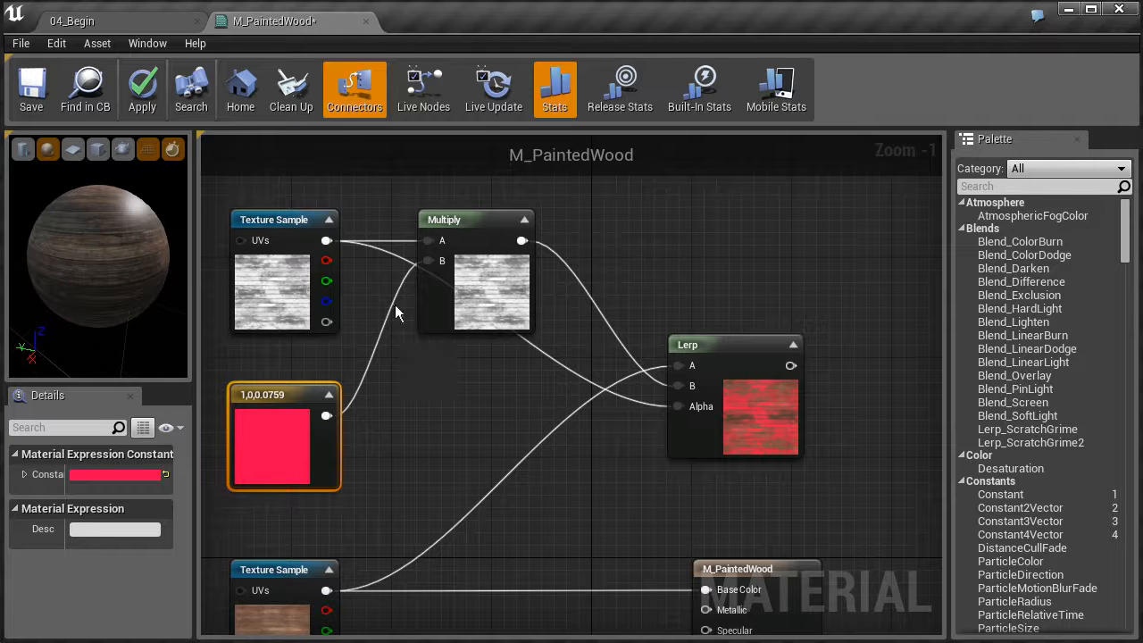
{"action": "mouse_move", "coordinate": [743, 346]}
{"action": "left_mouse_down"}
{"action": "mouse_move", "coordinate": [744, 304]}
{"action": "mouse_move", "coordinate": [744, 355]}
{"action": "left_mouse_up"}
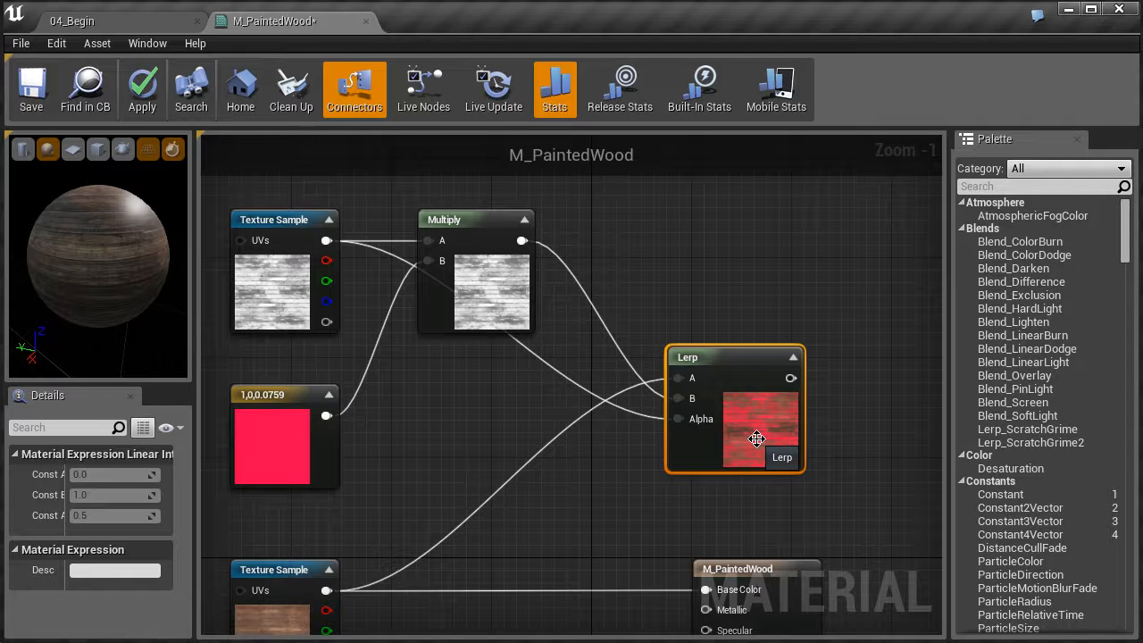
{"action": "right_click_drag", "start_coordinate": [772, 493], "coordinate": [714, 379]}
{"action": "left_click_drag", "start_coordinate": [708, 454], "coordinate": [821, 453]}
Step: Change the Constant3Vector's colour to pure white, 1,1,1
{"action": "double_click", "coordinate": [237, 322]}
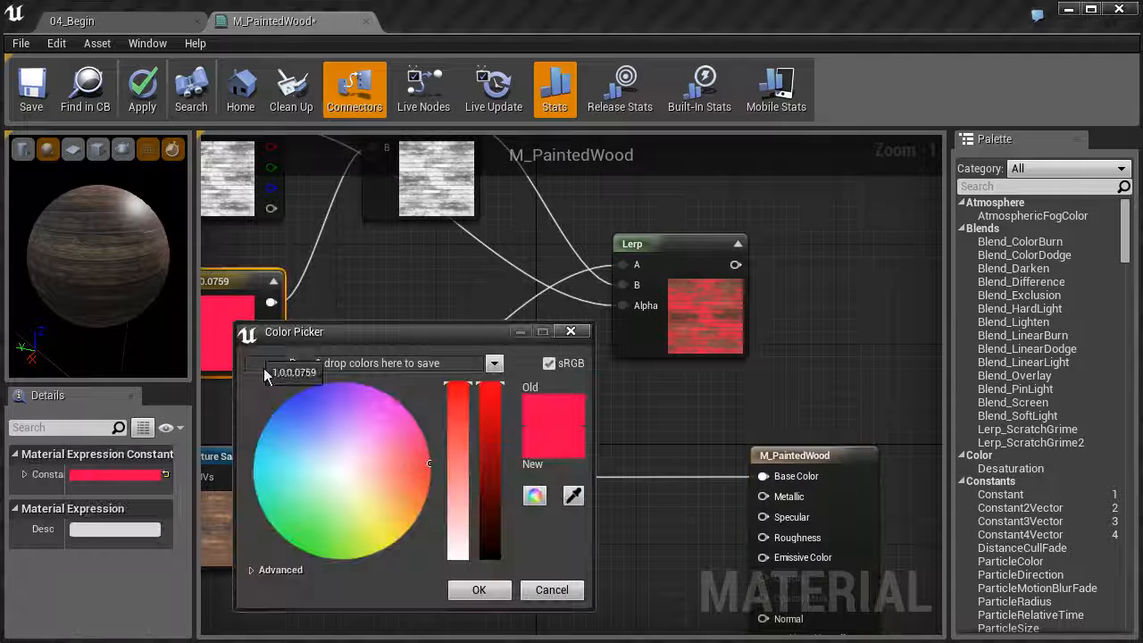
{"action": "left_click", "coordinate": [352, 464]}
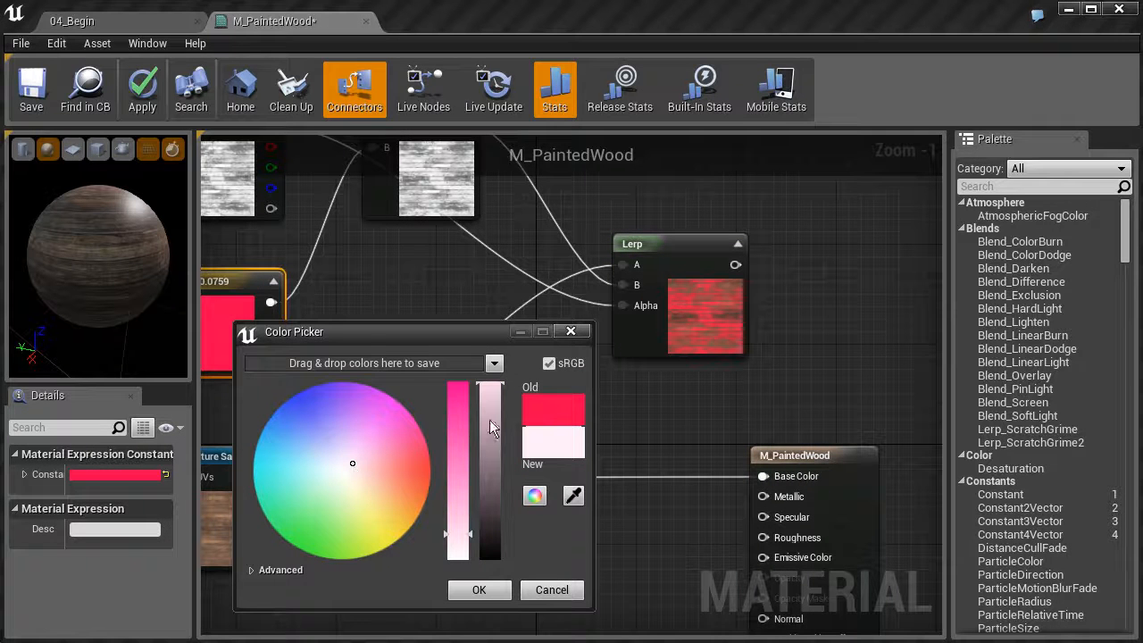
{"action": "left_click_drag", "start_coordinate": [452, 540], "coordinate": [454, 622]}
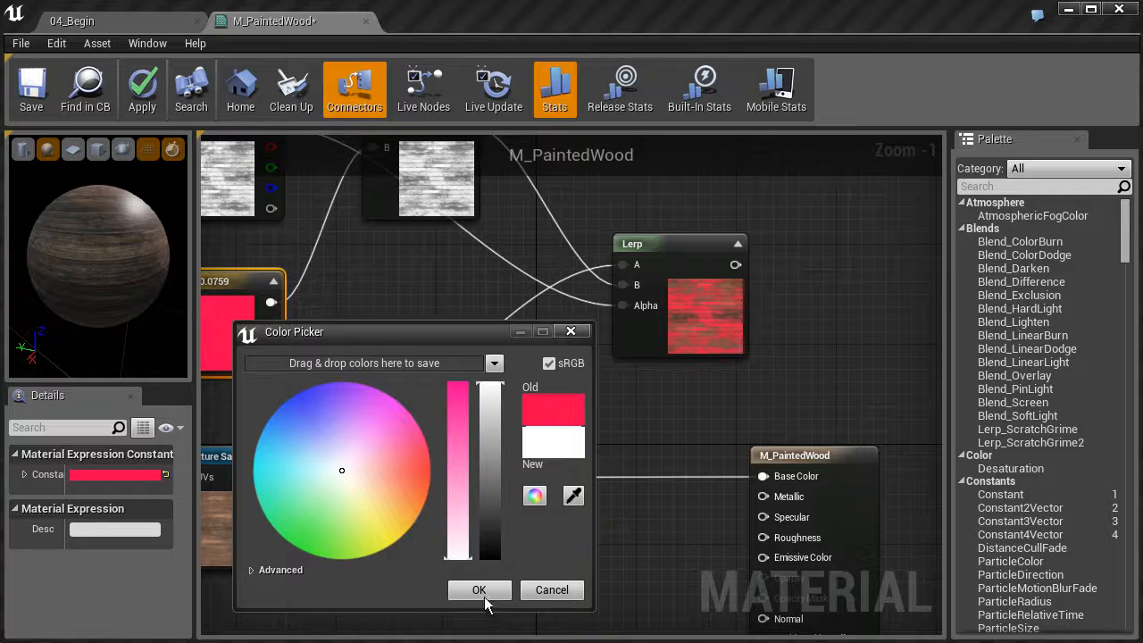
{"action": "left_click", "coordinate": [480, 591]}
{"action": "right_click_drag", "start_coordinate": [414, 289], "coordinate": [580, 364]}
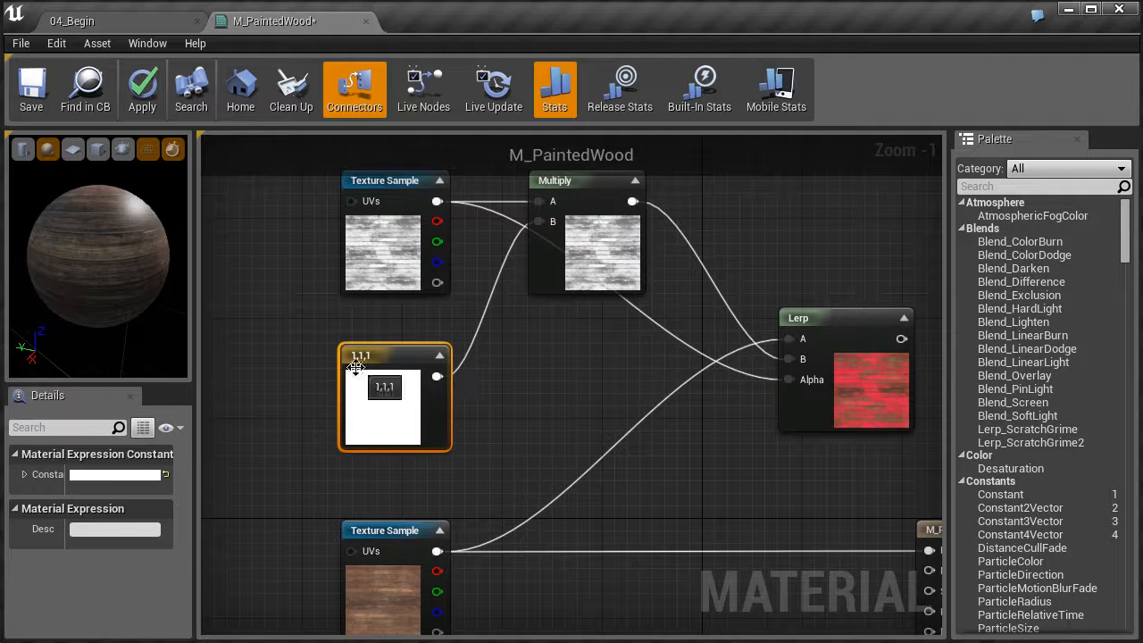
{"action": "right_click_drag", "start_coordinate": [590, 411], "coordinate": [480, 438]}
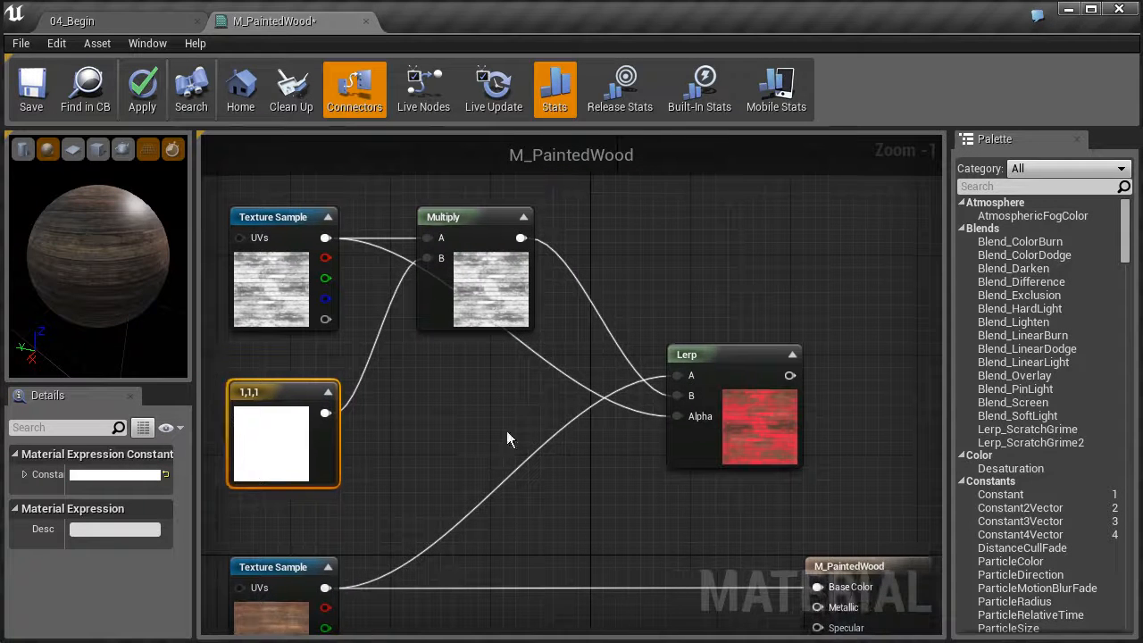
Step: Move the M_PaintedWood material node further right and connect the Lerp's output to its Base Color input
{"action": "left_click", "coordinate": [752, 415]}
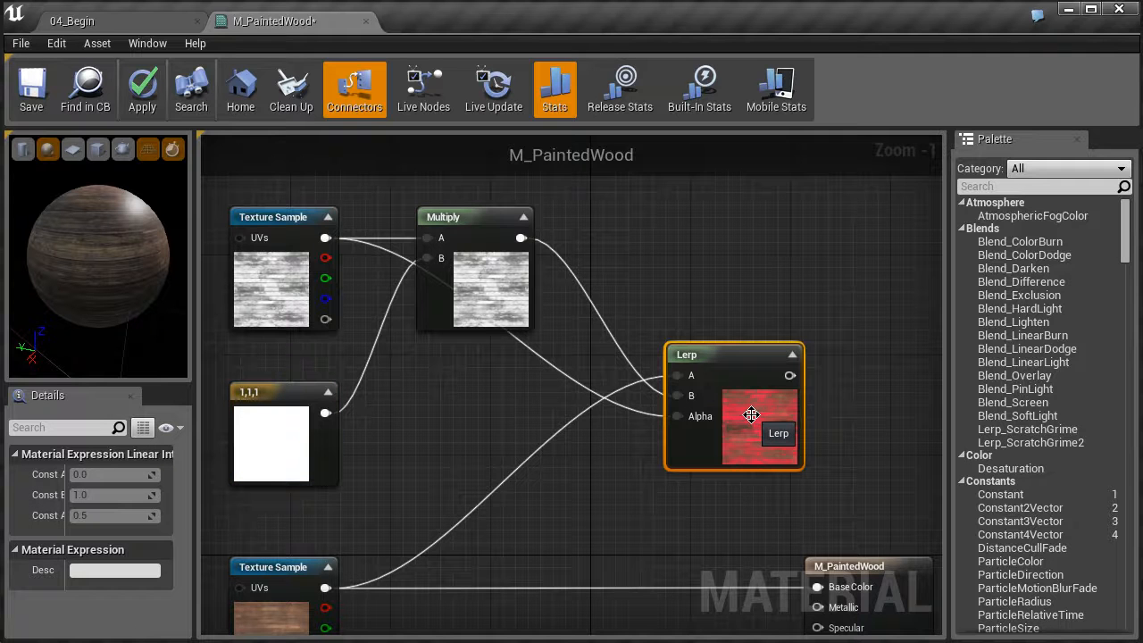
{"action": "right_click_drag", "start_coordinate": [738, 492], "coordinate": [605, 426]}
{"action": "scroll", "coordinate": [694, 451], "scroll_direction": "down", "scroll_amount": 2}
{"action": "left_click", "coordinate": [773, 480]}
{"action": "left_click_drag", "start_coordinate": [772, 481], "coordinate": [802, 490]}
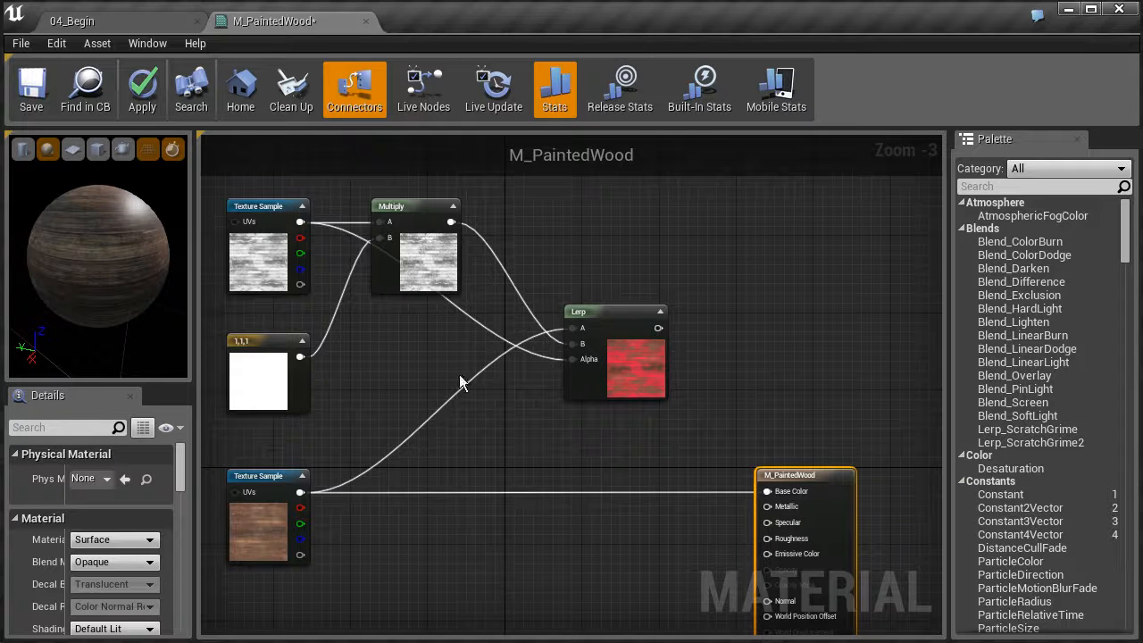
{"action": "left_click_drag", "start_coordinate": [658, 328], "coordinate": [771, 493]}
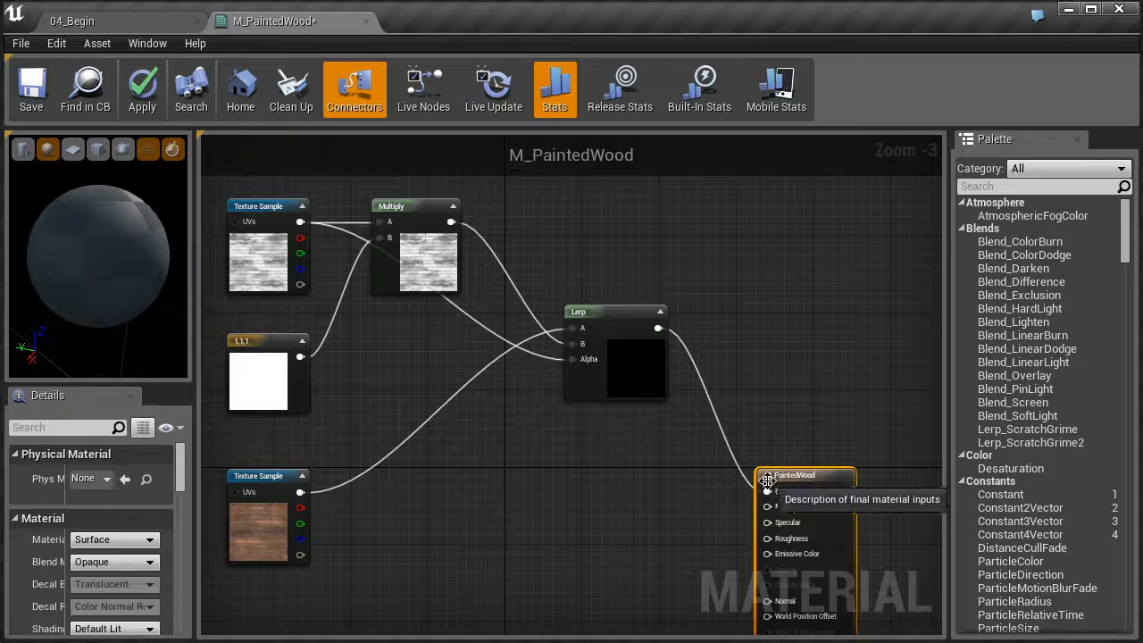
Step: Examine the blended painted wood on the preview sphere from several angles and closer up
{"action": "left_click_drag", "start_coordinate": [68, 252], "coordinate": [104, 264]}
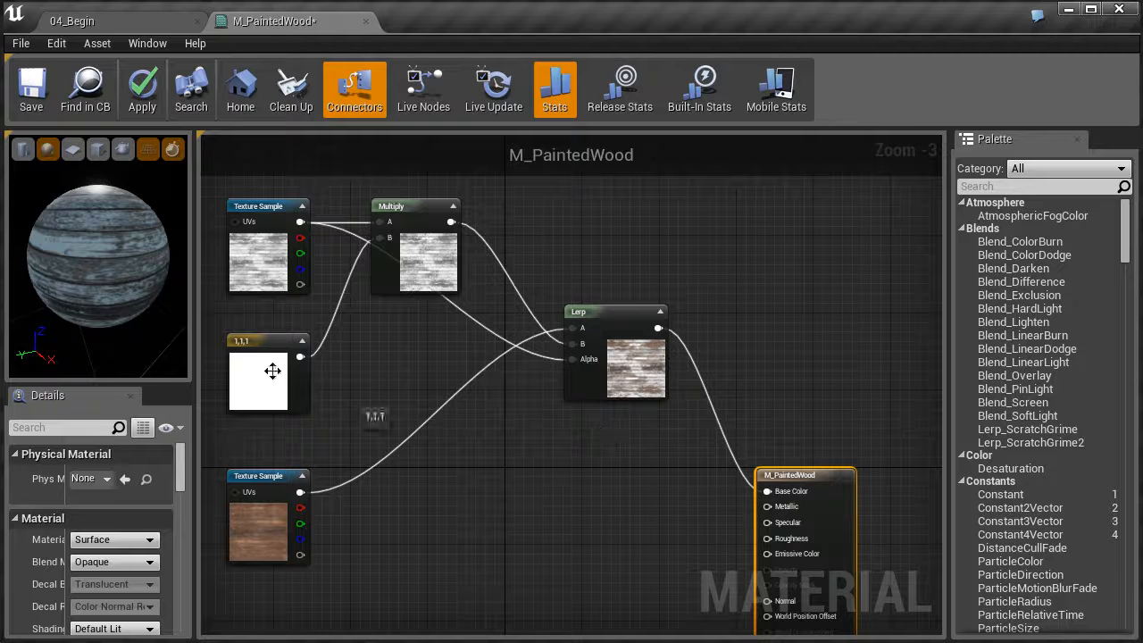
{"action": "left_click_drag", "start_coordinate": [109, 241], "coordinate": [143, 237]}
{"action": "right_click_drag", "start_coordinate": [77, 254], "coordinate": [87, 303]}
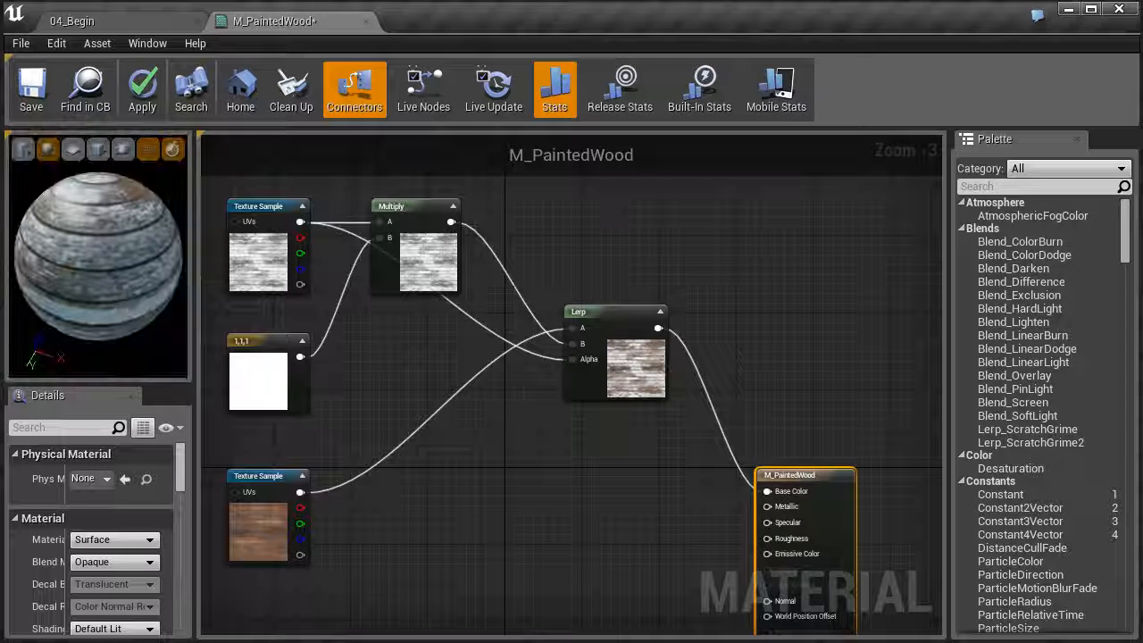
{"action": "right_click_drag", "start_coordinate": [499, 435], "coordinate": [493, 388]}
{"action": "scroll", "coordinate": [489, 375], "scroll_direction": "down", "scroll_amount": 1}
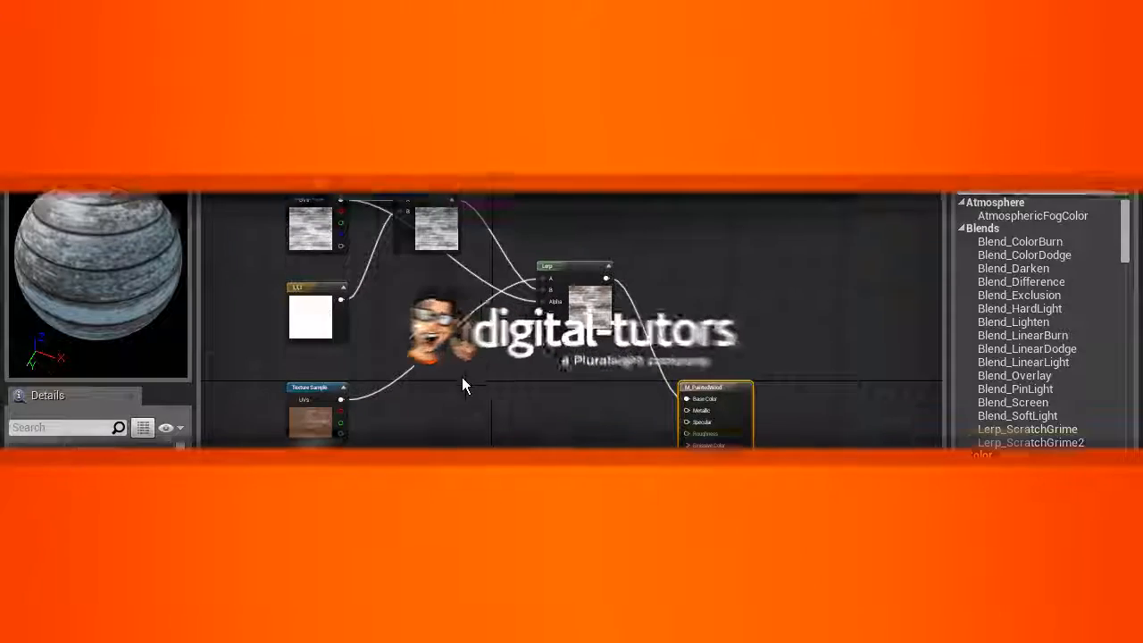